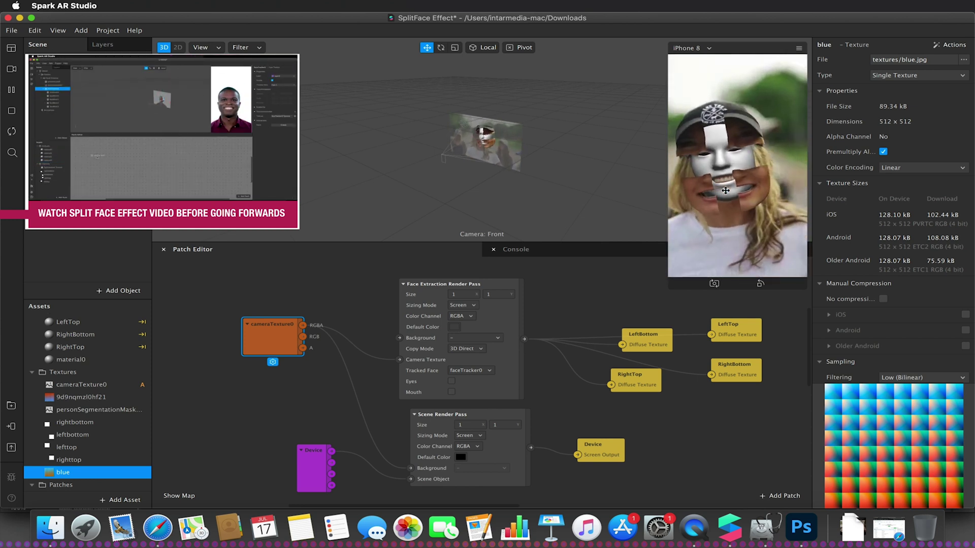
# Enlarge the simulator preview and wire the Face Extraction Render Pass output into LeftBottom's Diffuse Texture
pyautogui.moveTo(668, 277); pyautogui.dragTo(657, 314)
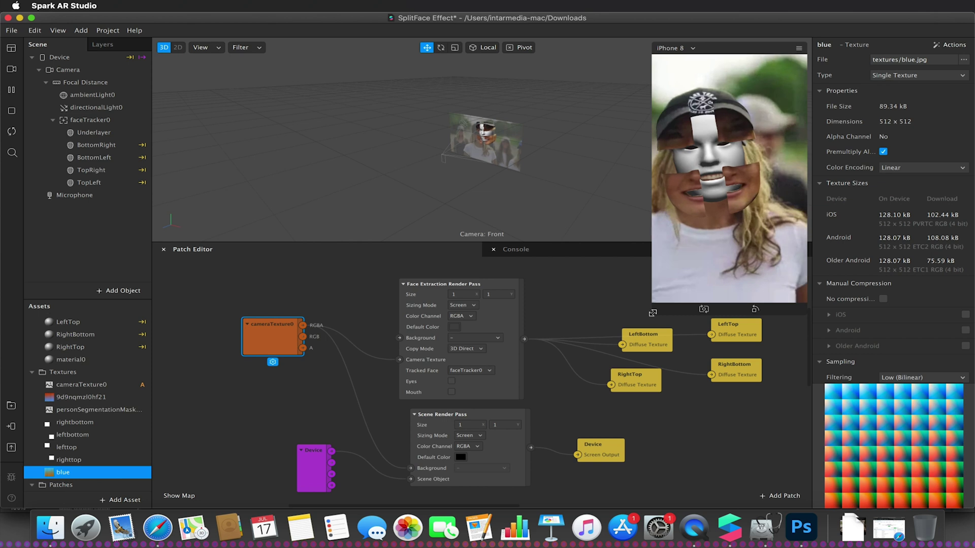
pyautogui.moveTo(652, 312)
pyautogui.mouseDown()
pyautogui.moveTo(682, 259)
pyautogui.moveTo(657, 301)
pyautogui.mouseUp()
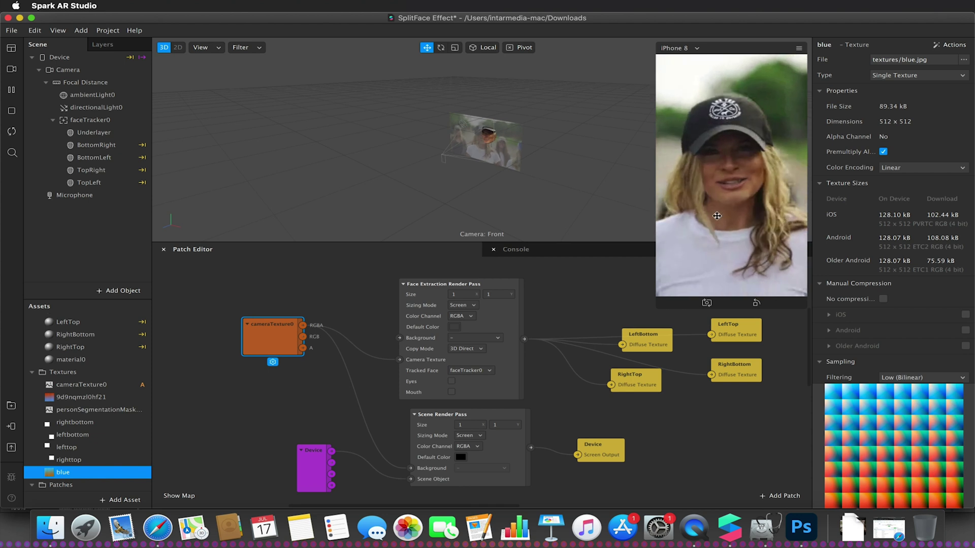
pyautogui.moveTo(615, 339); pyautogui.dragTo(621, 344)
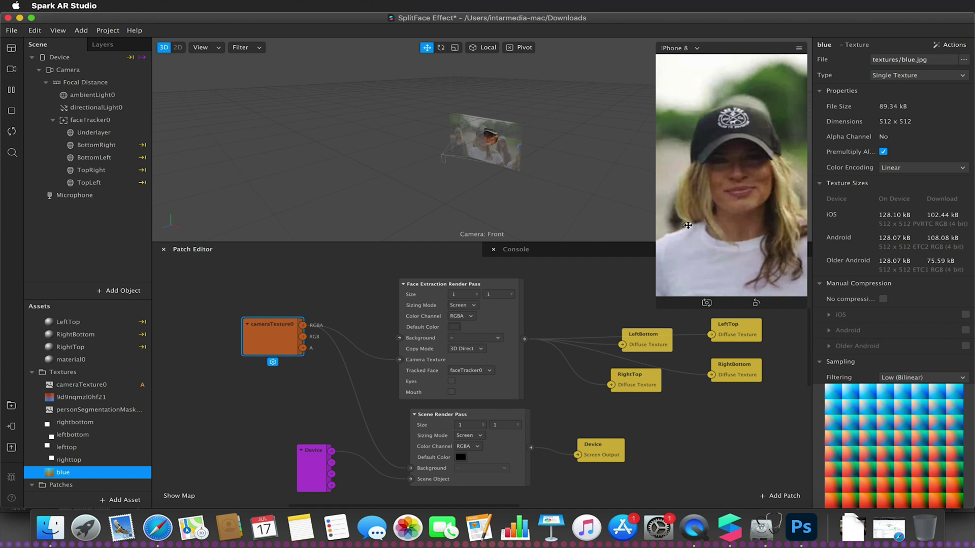
pyautogui.click(350, 264)
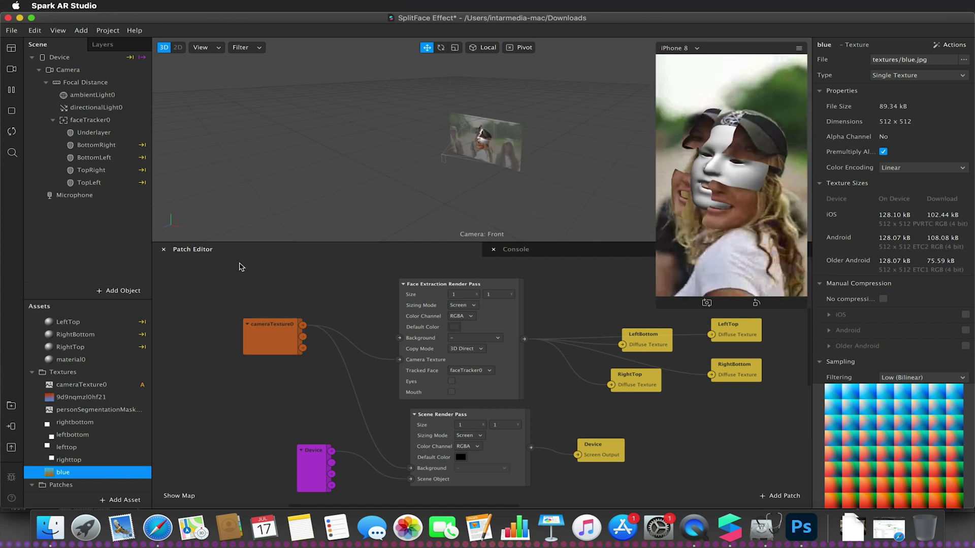
pyautogui.moveTo(239, 263); pyautogui.dragTo(695, 430)
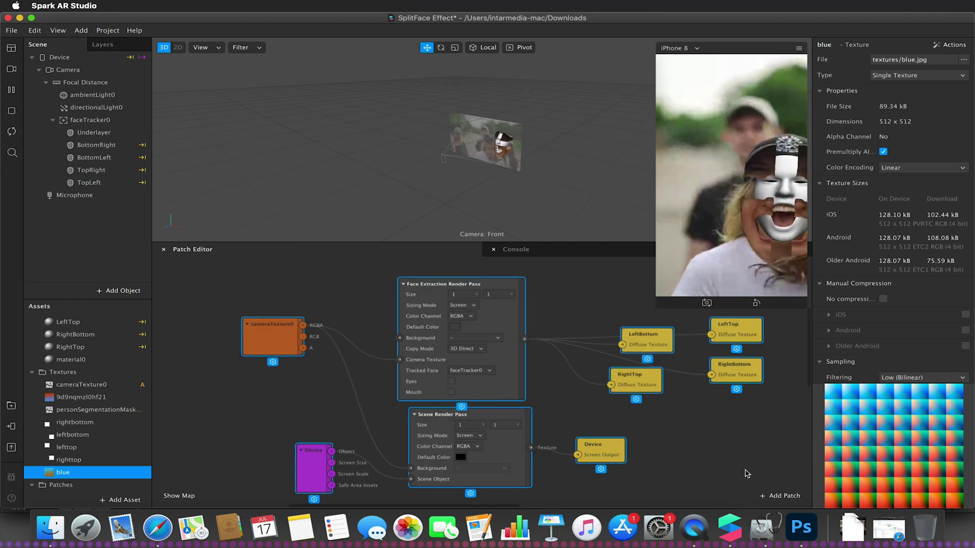
pyautogui.click(742, 472)
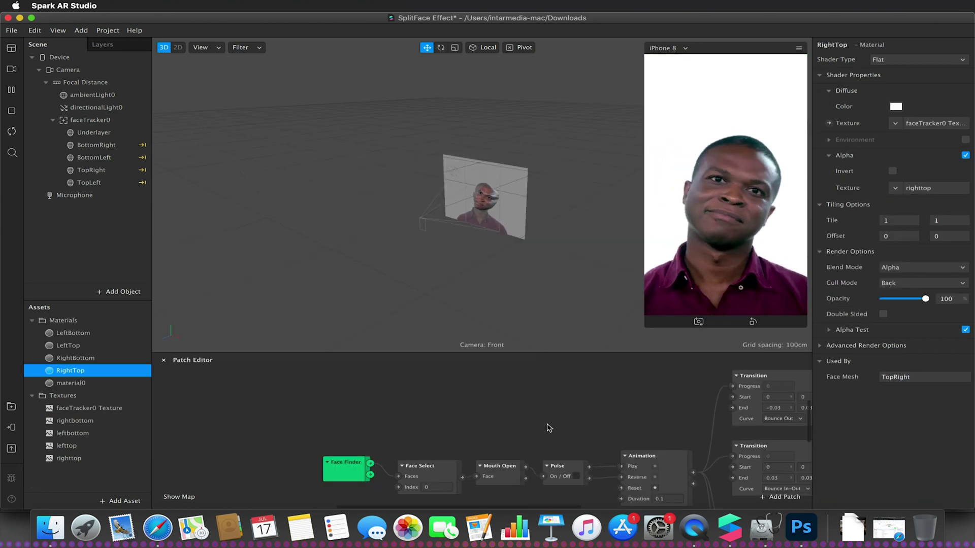
# Pan around the patch graph and raise the divider to give the Patch Editor more room
pyautogui.scroll(-3, 548, 426)
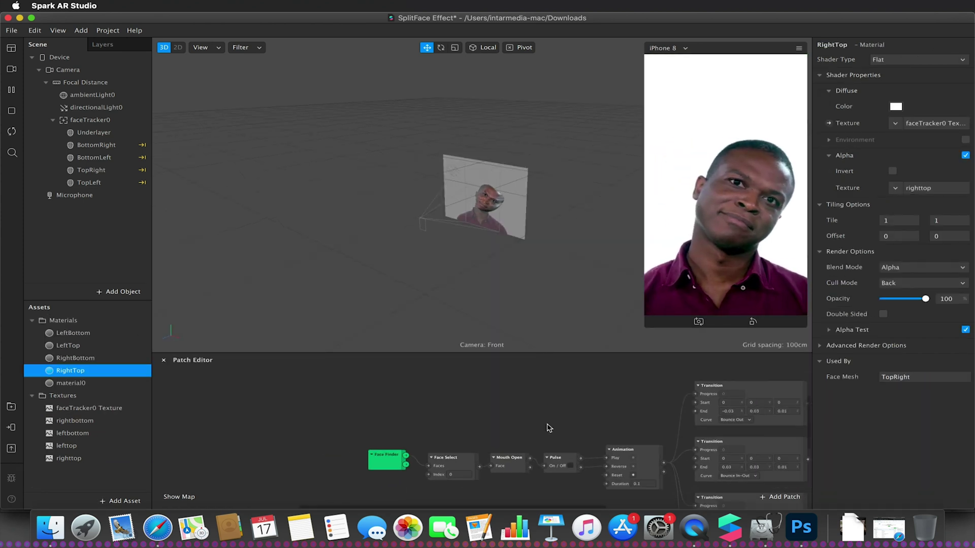
pyautogui.hscroll(3, 529, 424)
pyautogui.scroll(2, 529, 424)
pyautogui.hscroll(-2, 530, 425)
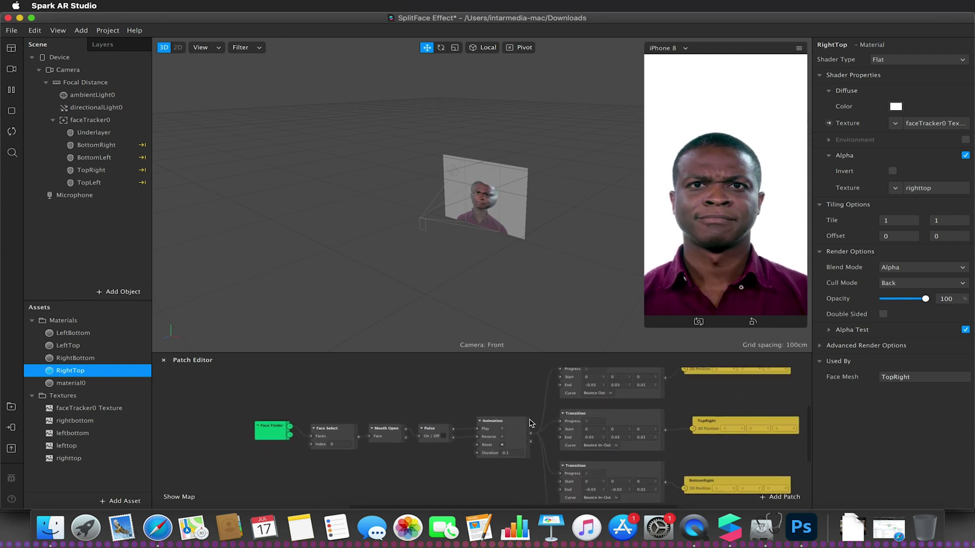
pyautogui.moveTo(486, 353); pyautogui.dragTo(484, 311)
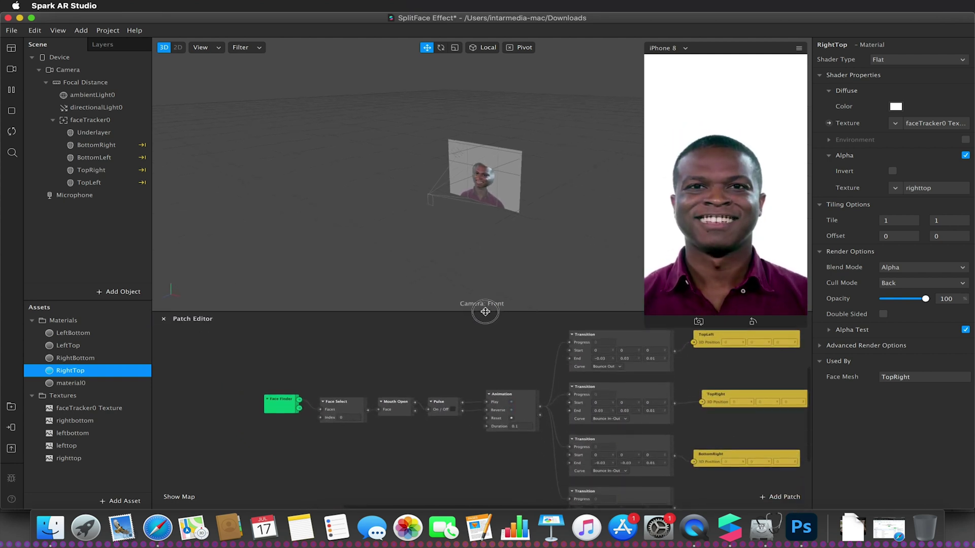
# Inspect the rightbottom texture, then switch to Photoshop to view the righttop.png mask
pyautogui.hscroll(3, 459, 353)
pyautogui.scroll(2, 458, 352)
pyautogui.hscroll(-1, 458, 352)
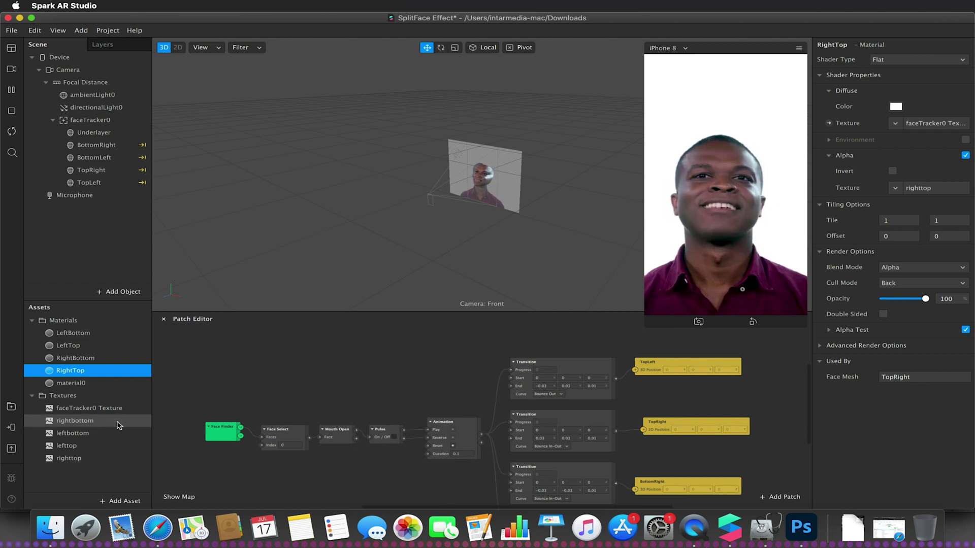
pyautogui.click(77, 420)
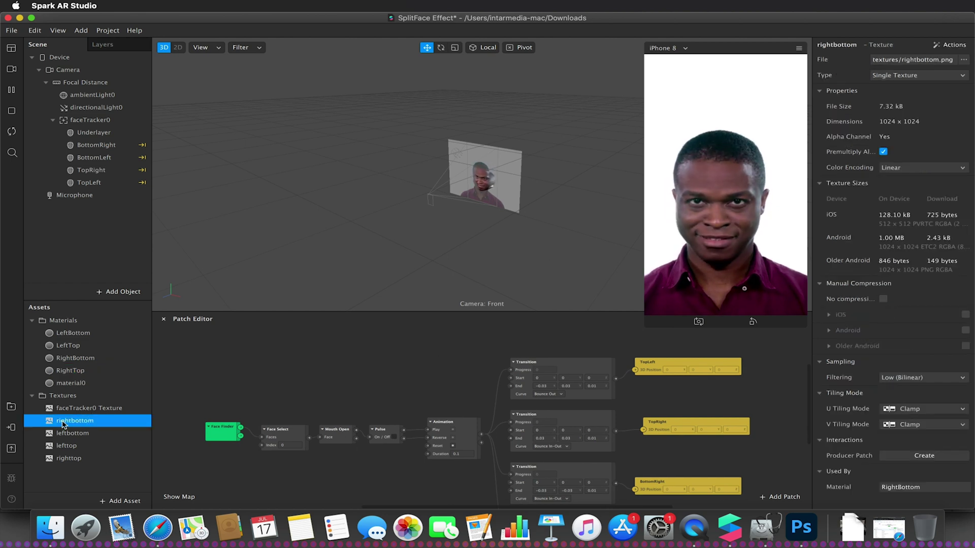
pyautogui.click(801, 528)
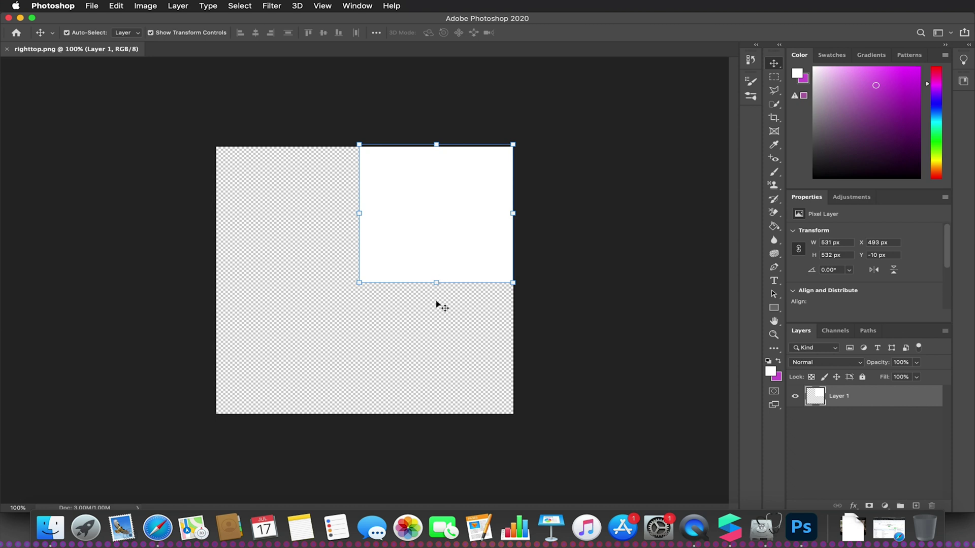
# Back in Spark AR Studio, inspect the LeftTop material's diffuse texture and lefttop alpha mask
pyautogui.click(730, 528)
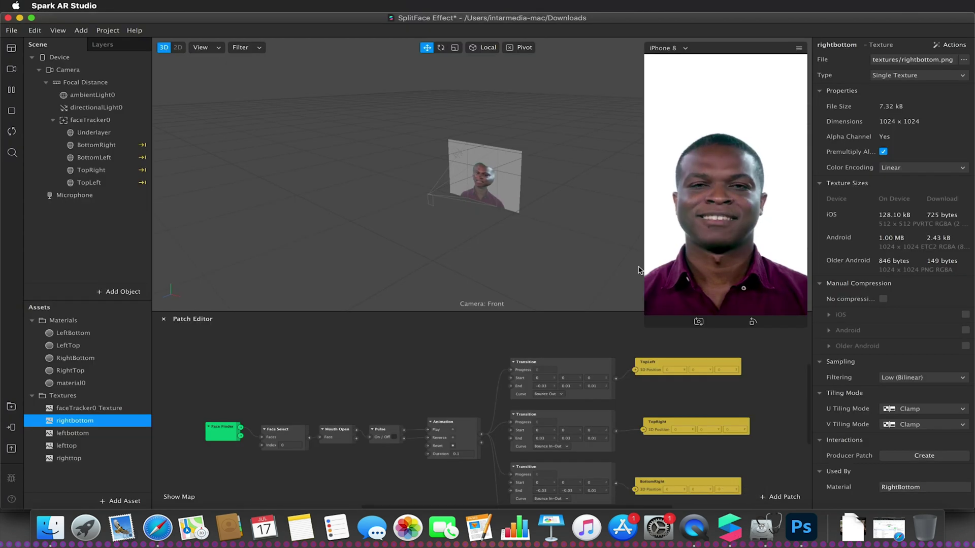
pyautogui.click(71, 345)
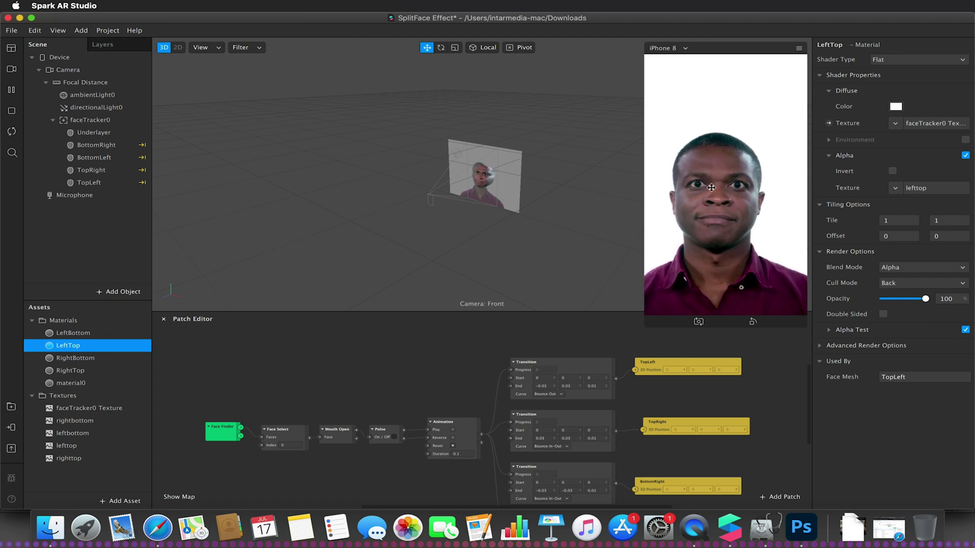
pyautogui.hscroll(-4, 370, 372)
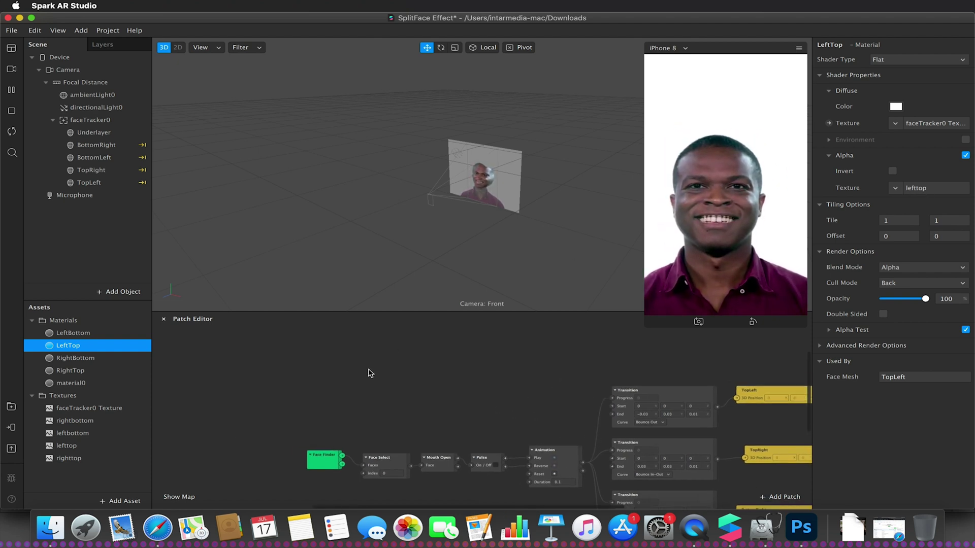
pyautogui.scroll(3, 369, 372)
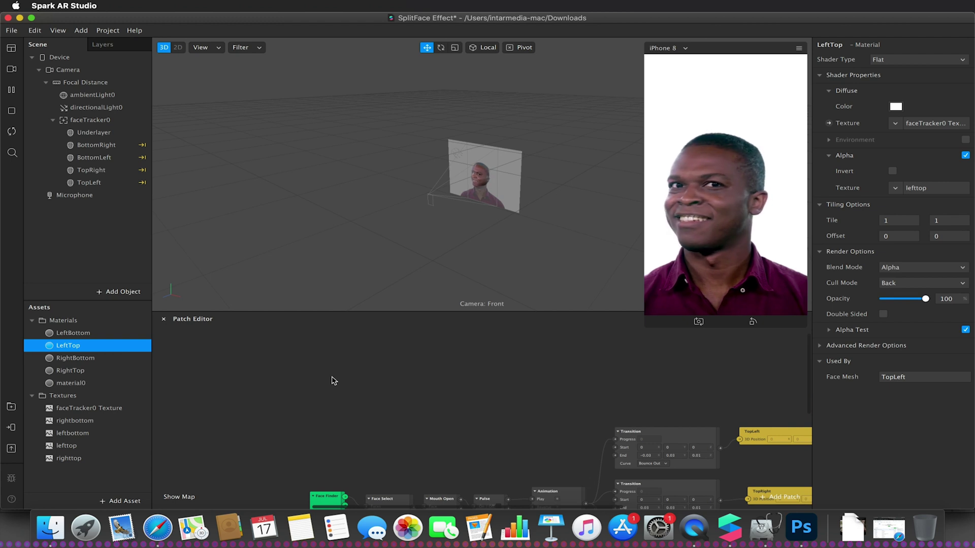
# Add texture extraction to the Camera and place the new cameraTexture0 asset as a patch
pyautogui.click(77, 74)
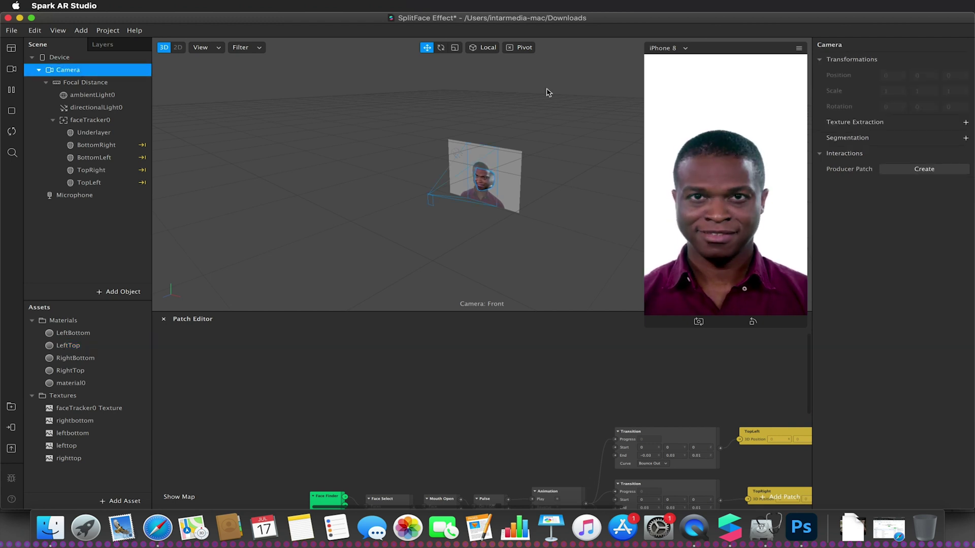
pyautogui.click(965, 122)
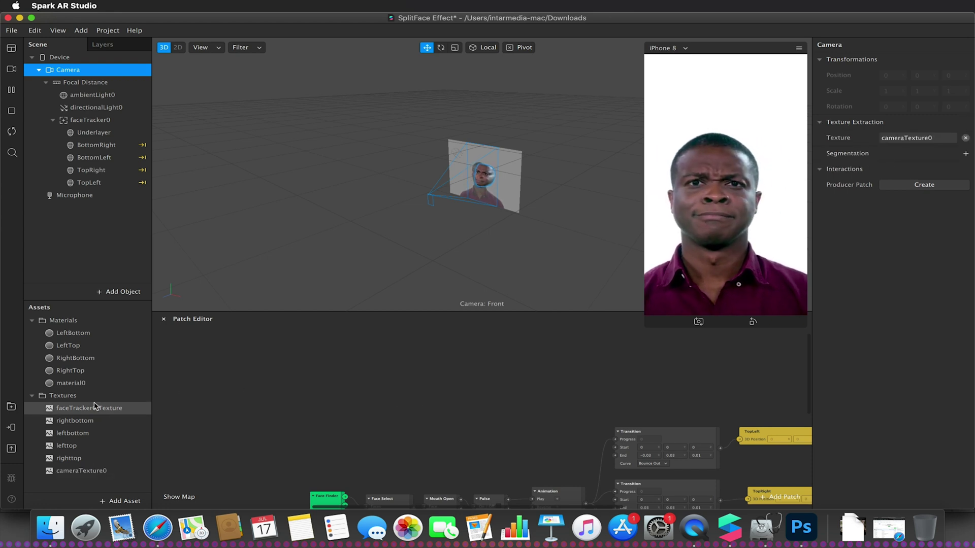
pyautogui.click(83, 471)
pyautogui.moveTo(82, 471); pyautogui.dragTo(287, 376)
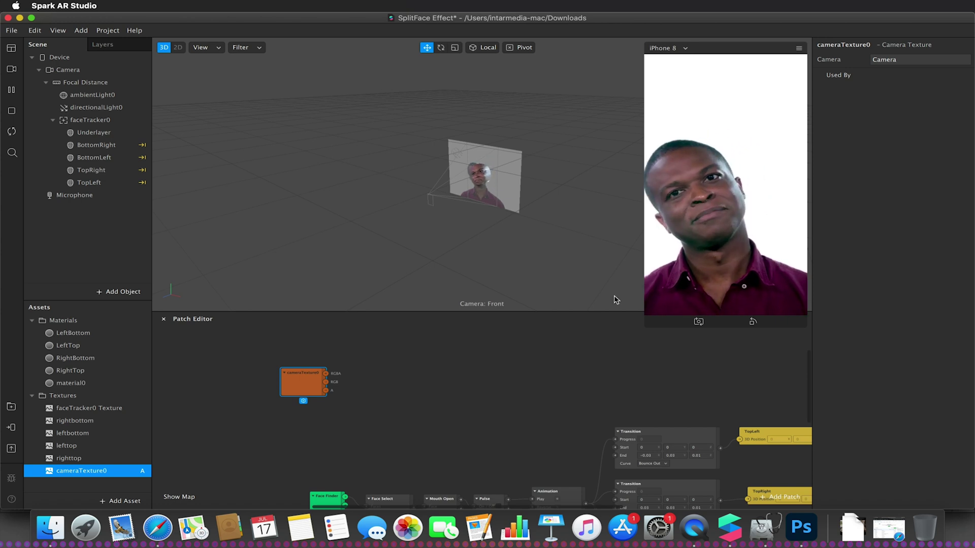
pyautogui.click(419, 375)
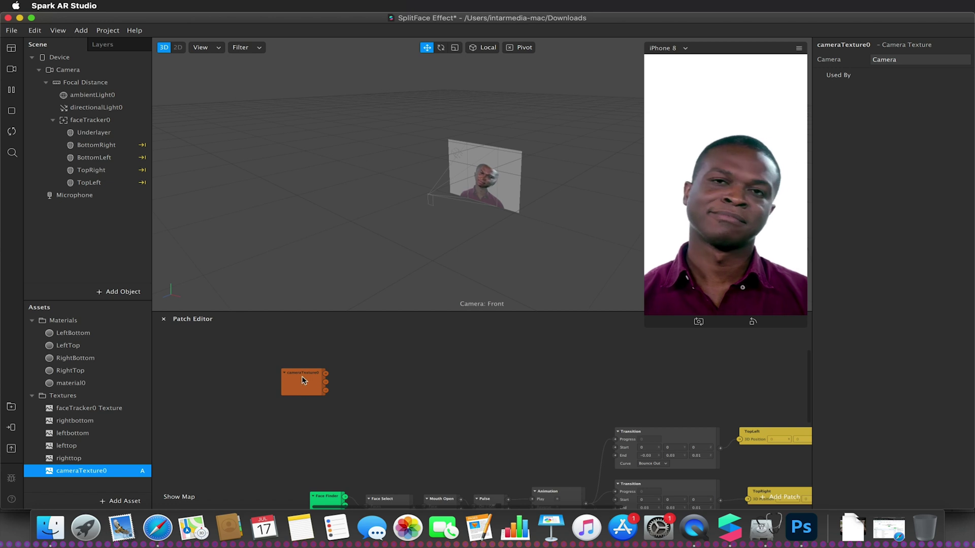
# Search 'face' and add a Face Extraction Render Pass patch, removing the conflicting capabilities
pyautogui.doubleClick(400, 367)
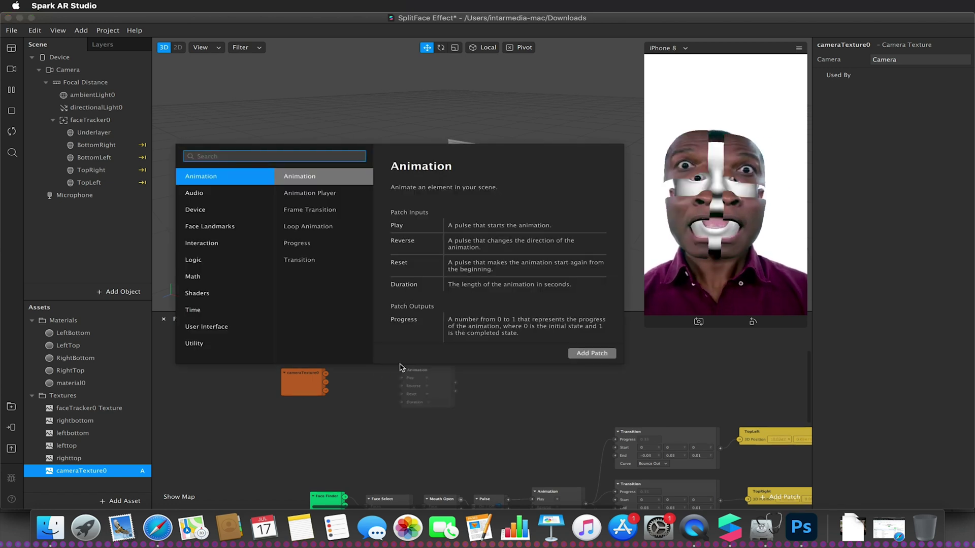
pyautogui.write('face')
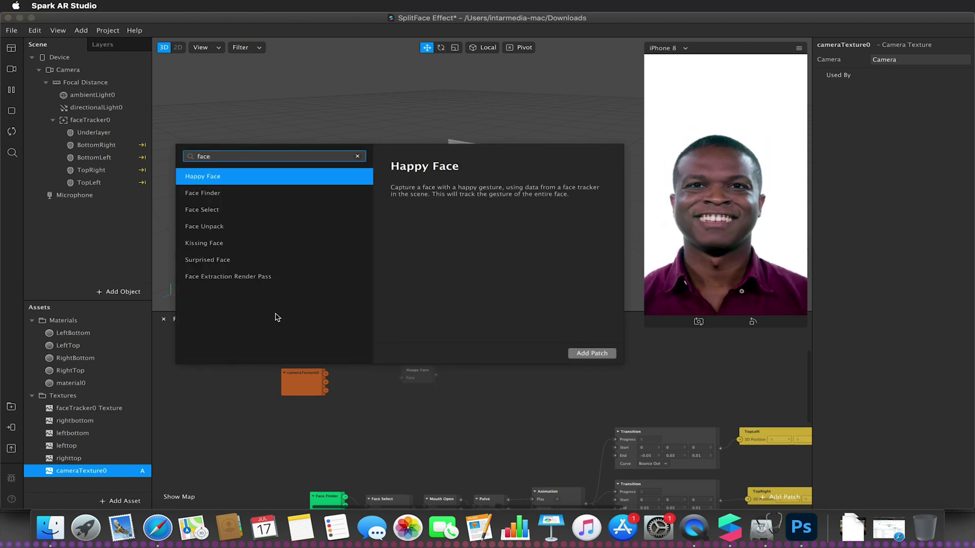
pyautogui.click(252, 278)
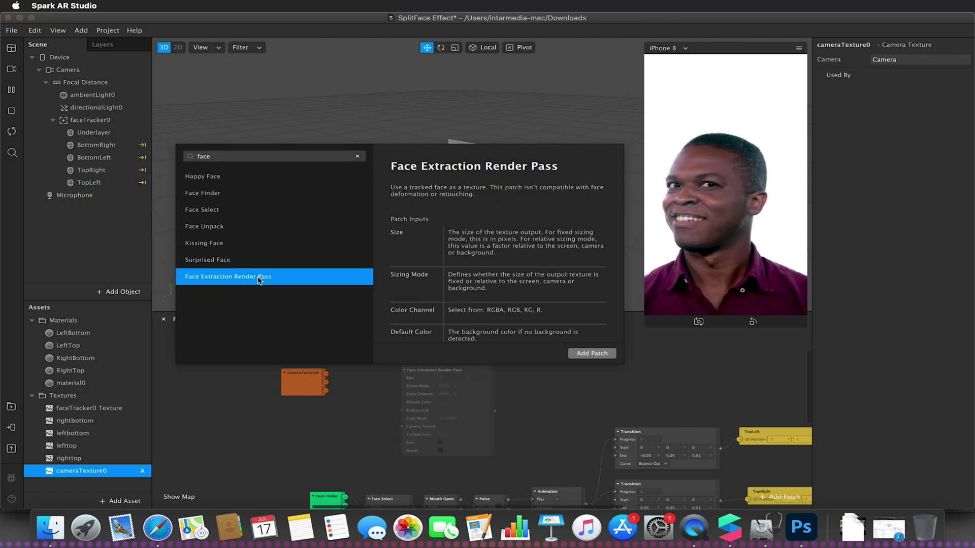
pyautogui.click(592, 354)
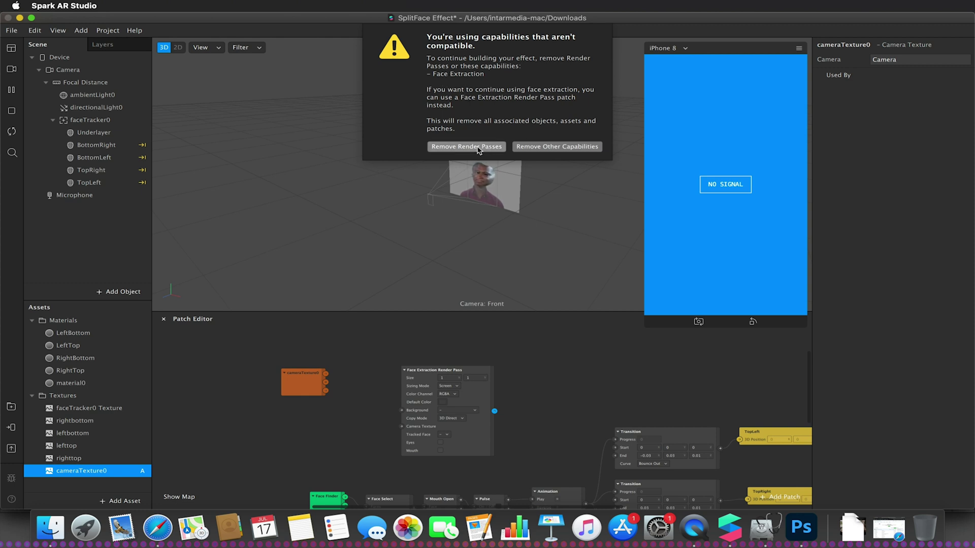
pyautogui.click(530, 147)
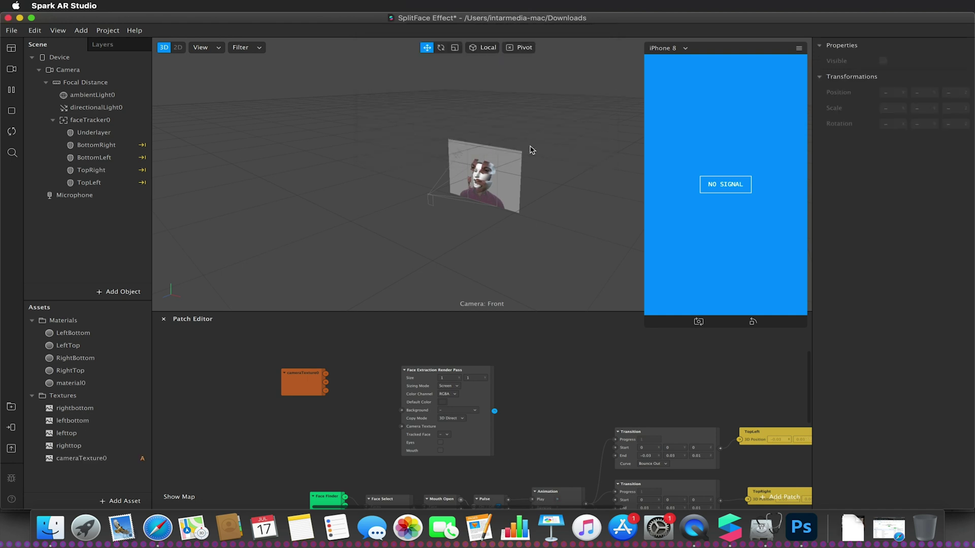
# Place Face Extraction Render Pass above and right of the cameraTexture0 patch
pyautogui.moveTo(419, 371); pyautogui.dragTo(391, 251)
pyautogui.scroll(3, 368, 304)
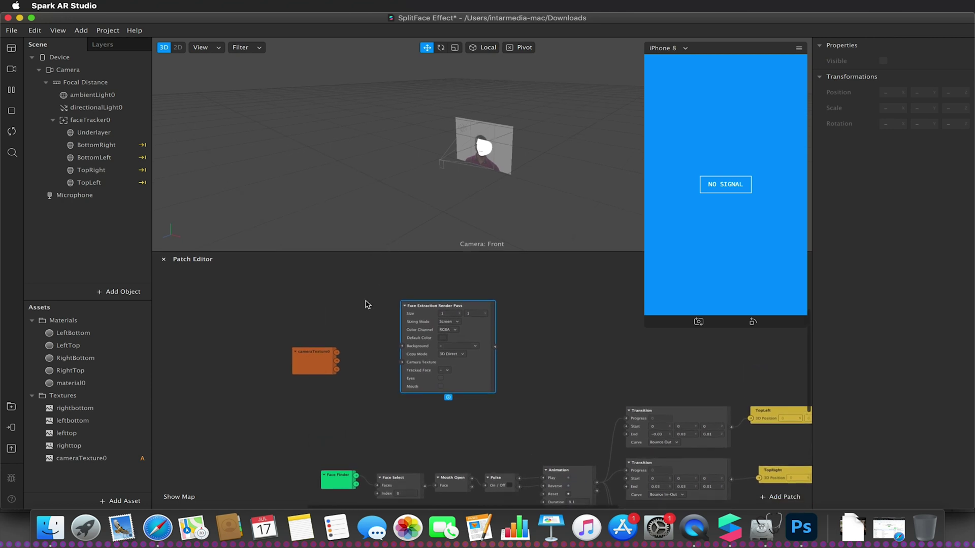
pyautogui.moveTo(315, 371); pyautogui.dragTo(290, 392)
pyautogui.moveTo(426, 319); pyautogui.dragTo(401, 289)
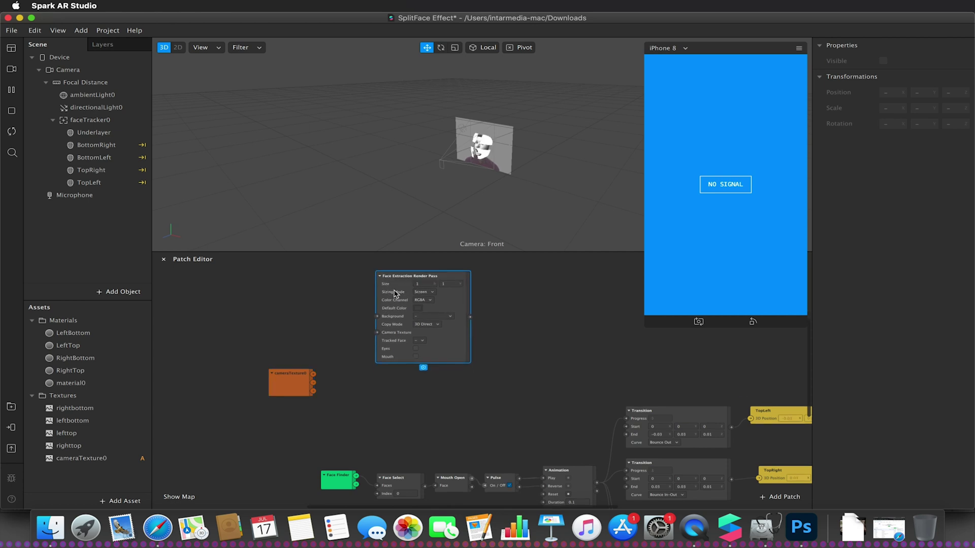
pyautogui.click(391, 402)
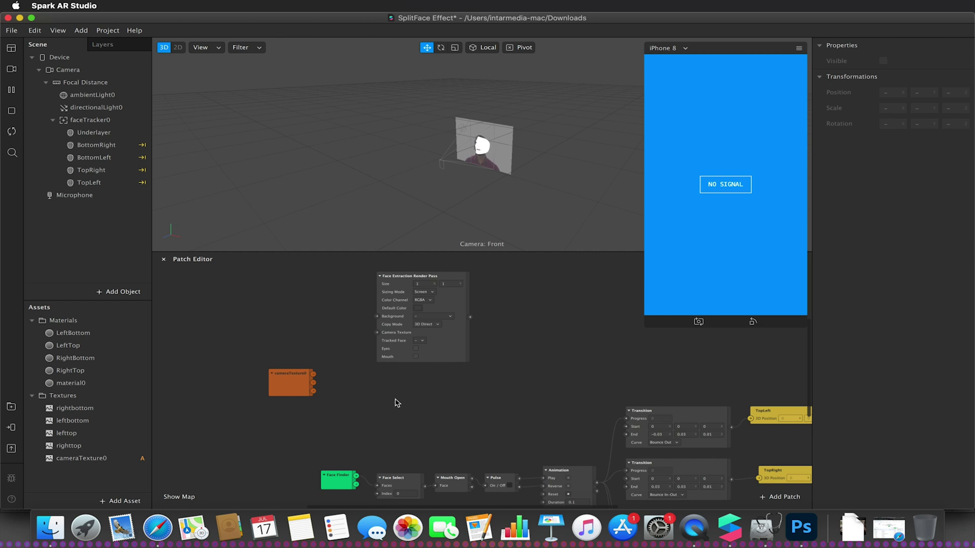
# Add a Scene Render Pass below the face pass and feed cameraTexture0 into both passes
pyautogui.doubleClick(396, 402)
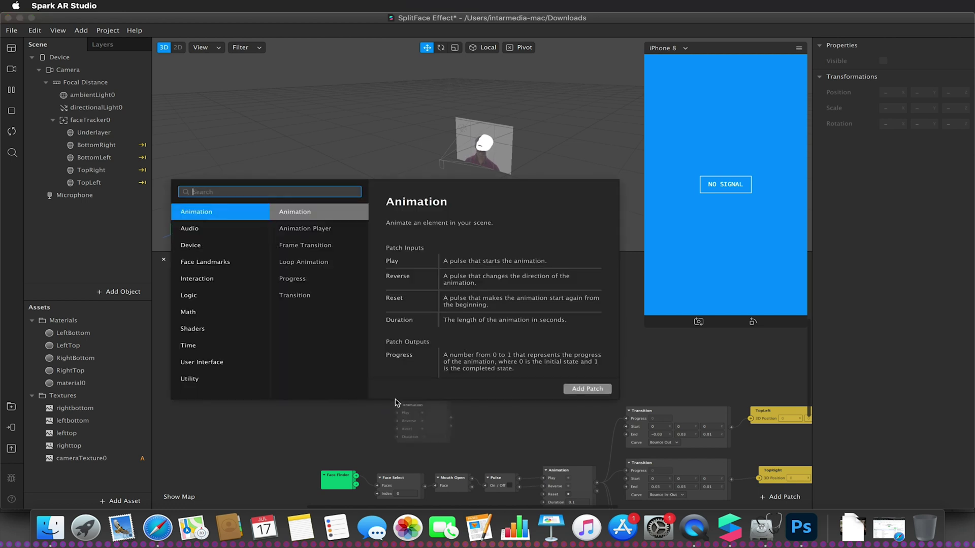
pyautogui.write('scene')
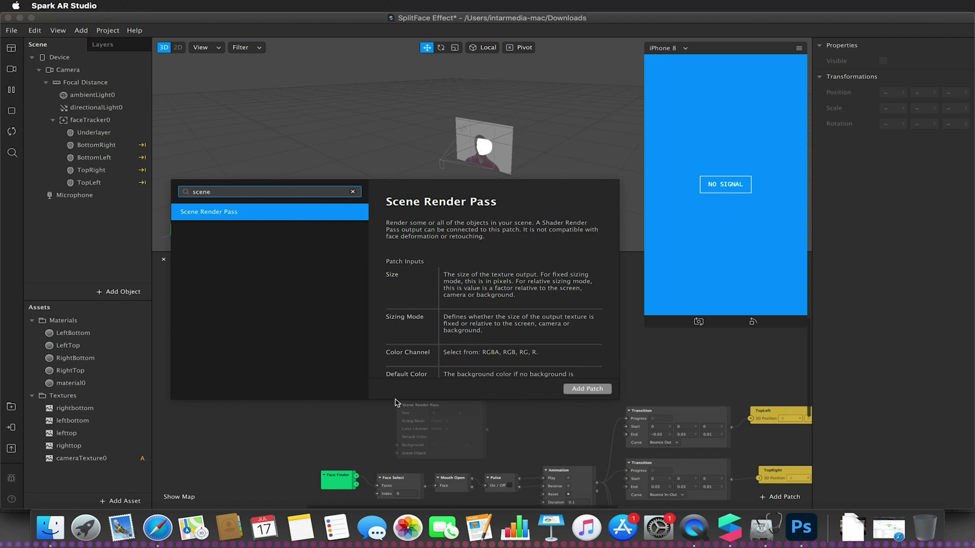
pyautogui.write(' rend')
pyautogui.click(589, 390)
pyautogui.moveTo(420, 408); pyautogui.dragTo(398, 390)
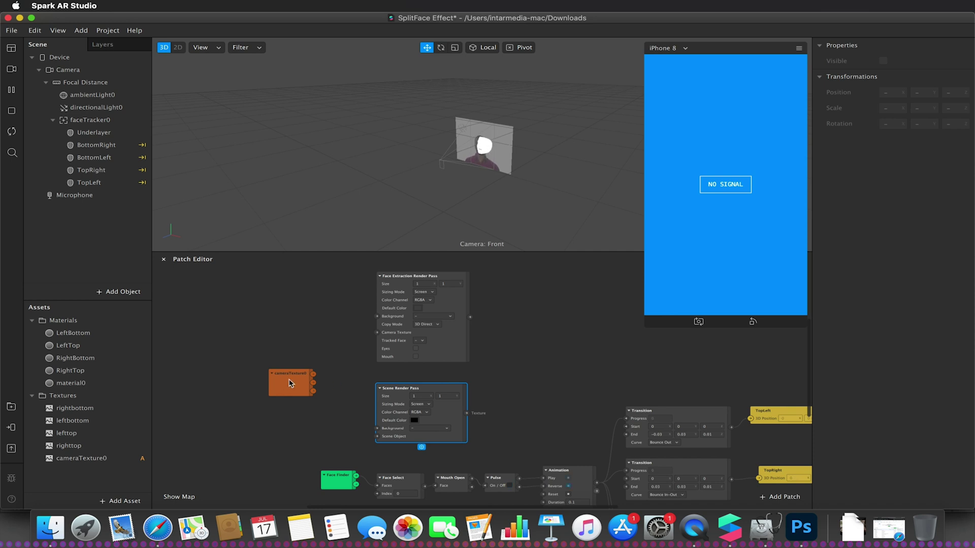
pyautogui.moveTo(313, 377); pyautogui.dragTo(377, 335)
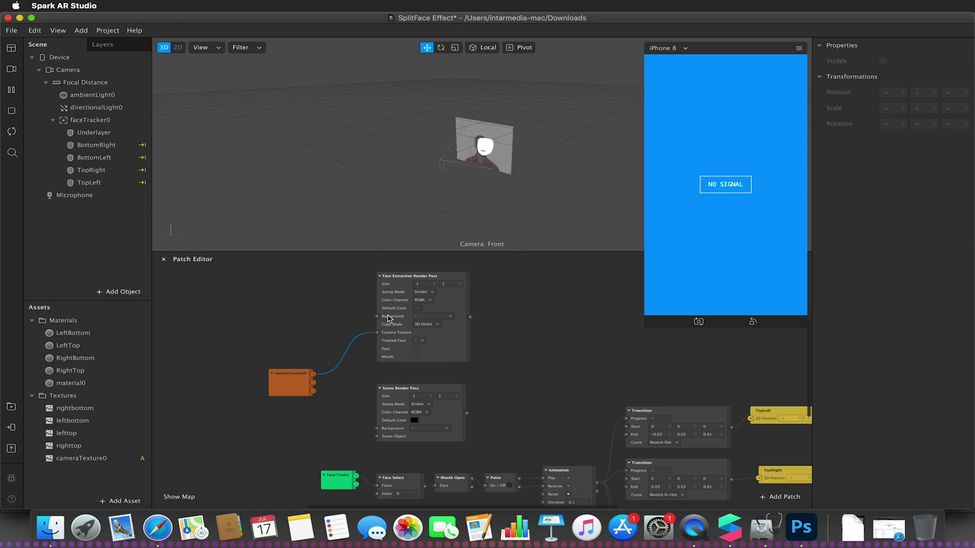
pyautogui.moveTo(313, 374); pyautogui.dragTo(377, 429)
# Add a Device patch and connect it to the Scene Render Pass's Scene Object
pyautogui.click(59, 57)
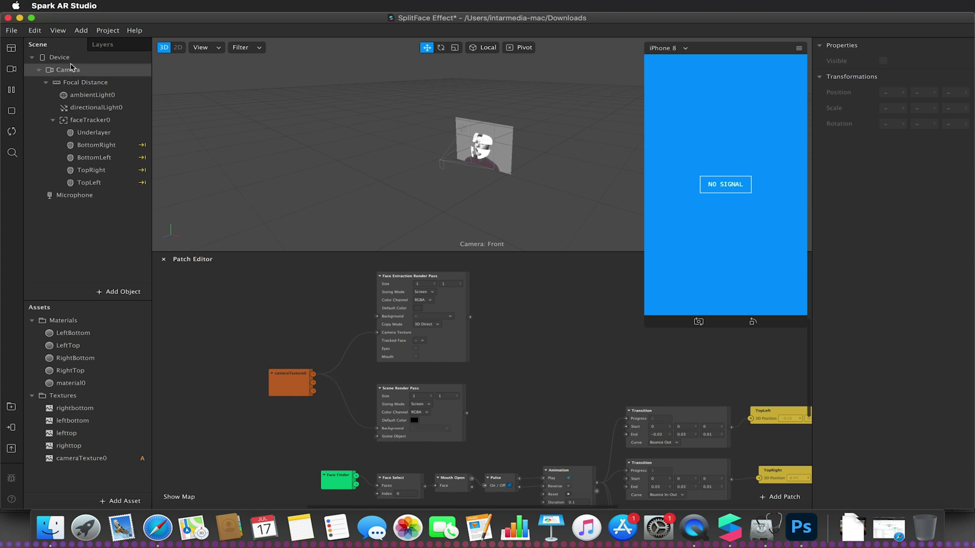
pyautogui.click(259, 315)
pyautogui.moveTo(258, 314); pyautogui.dragTo(270, 435)
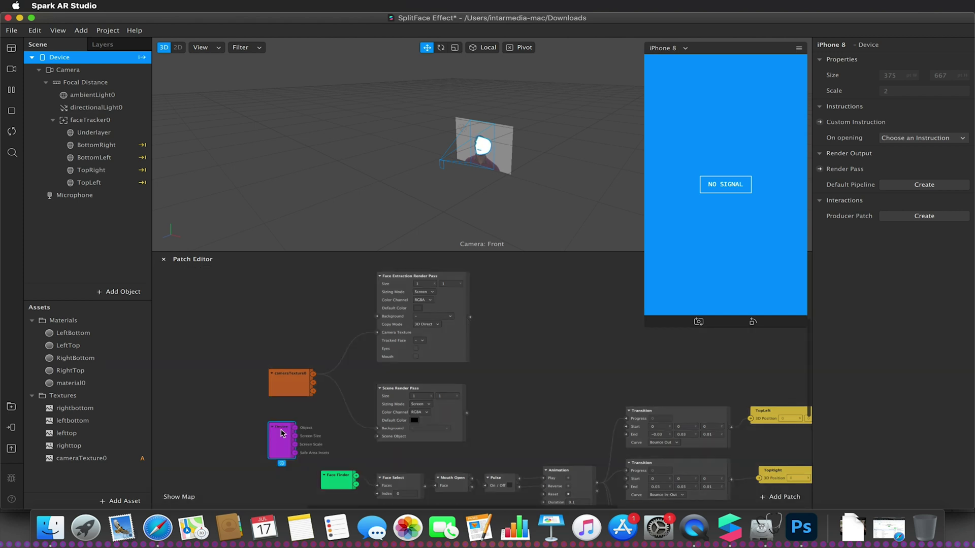
pyautogui.moveTo(295, 428); pyautogui.dragTo(379, 438)
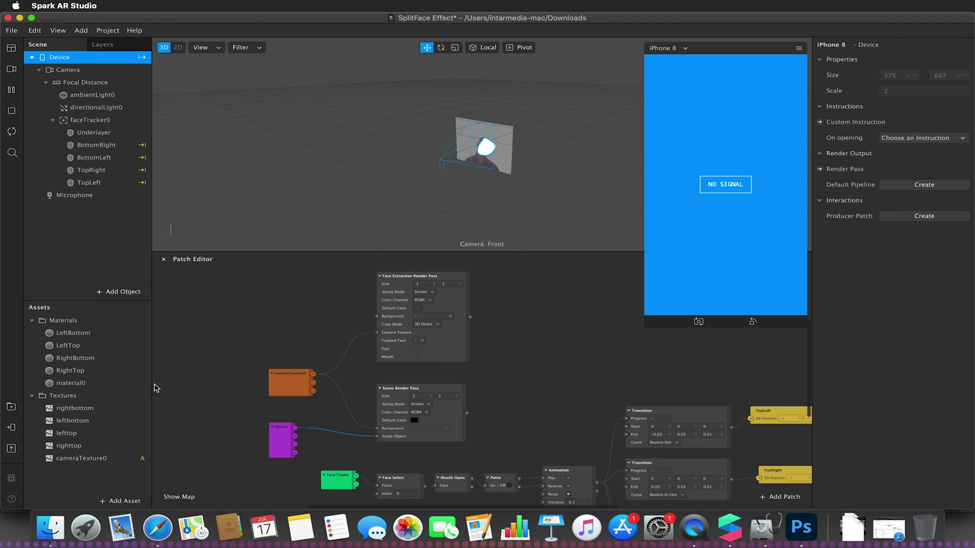
# Select the four corner materials and create patches for their shared Diffuse Texture
pyautogui.click(104, 369)
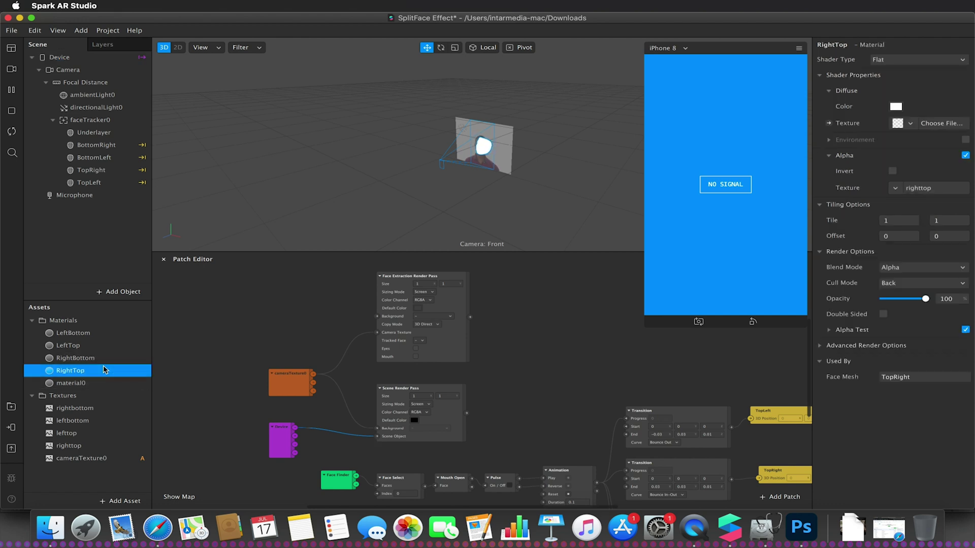
pyautogui.keyDown('shift'); pyautogui.click(81, 335); pyautogui.keyUp('shift')
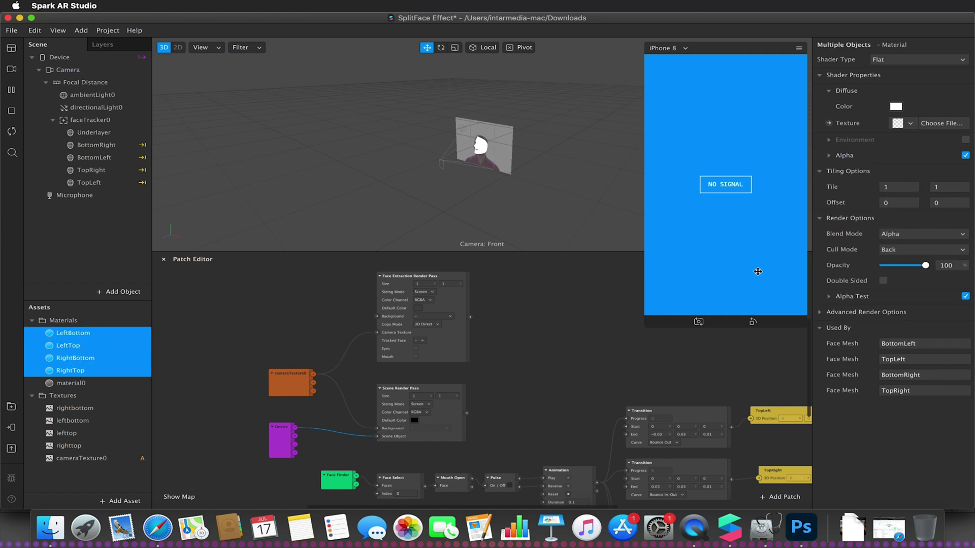
pyautogui.click(829, 123)
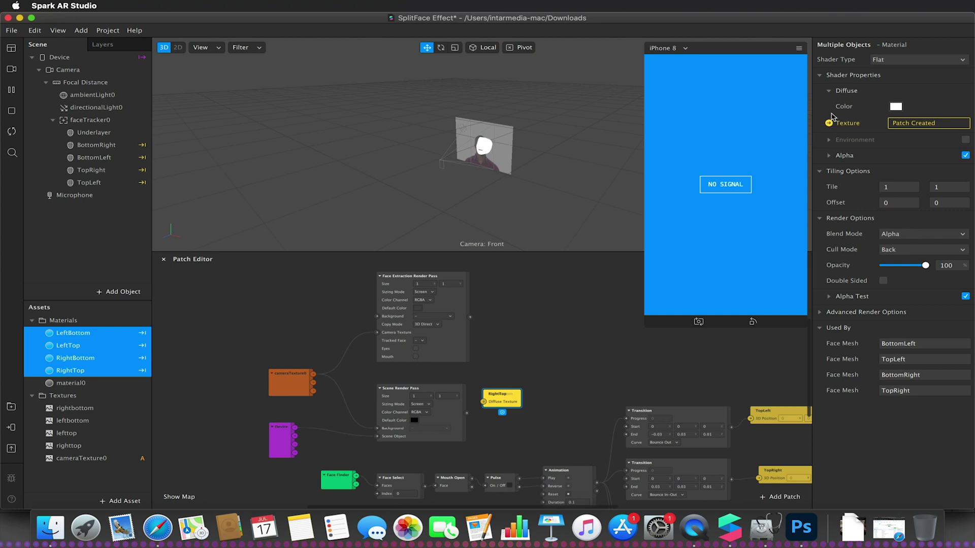
# Spread the LeftTop, RightTop, RightBottom and LeftBottom texture patches apart beside the render passes
pyautogui.moveTo(496, 406); pyautogui.dragTo(606, 312)
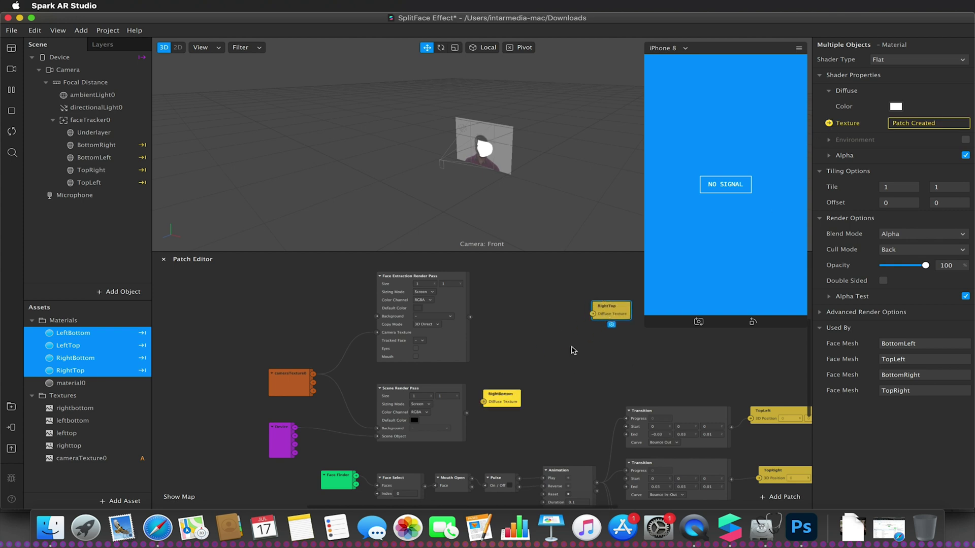
pyautogui.moveTo(507, 398); pyautogui.dragTo(625, 354)
pyautogui.moveTo(520, 396); pyautogui.dragTo(624, 284)
pyautogui.moveTo(503, 394); pyautogui.dragTo(612, 380)
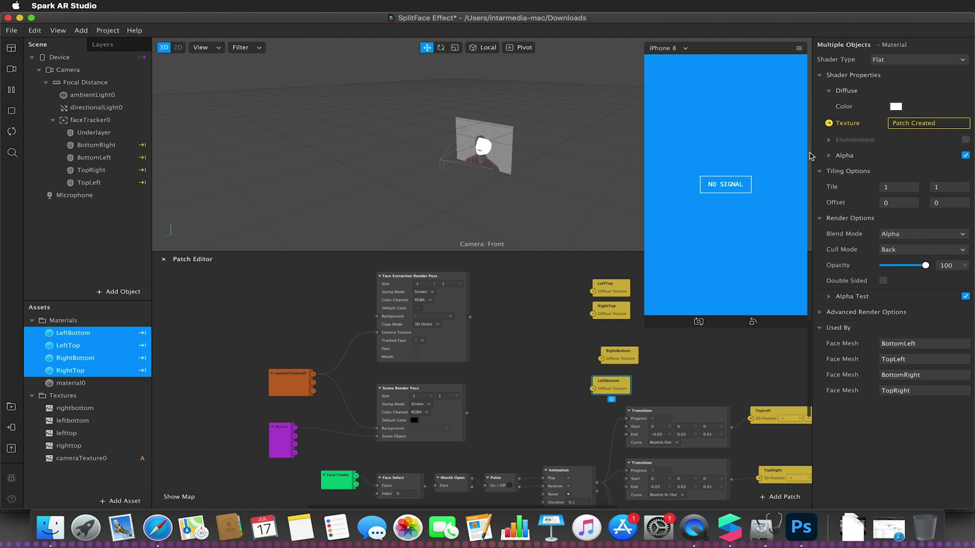
pyautogui.click(830, 155)
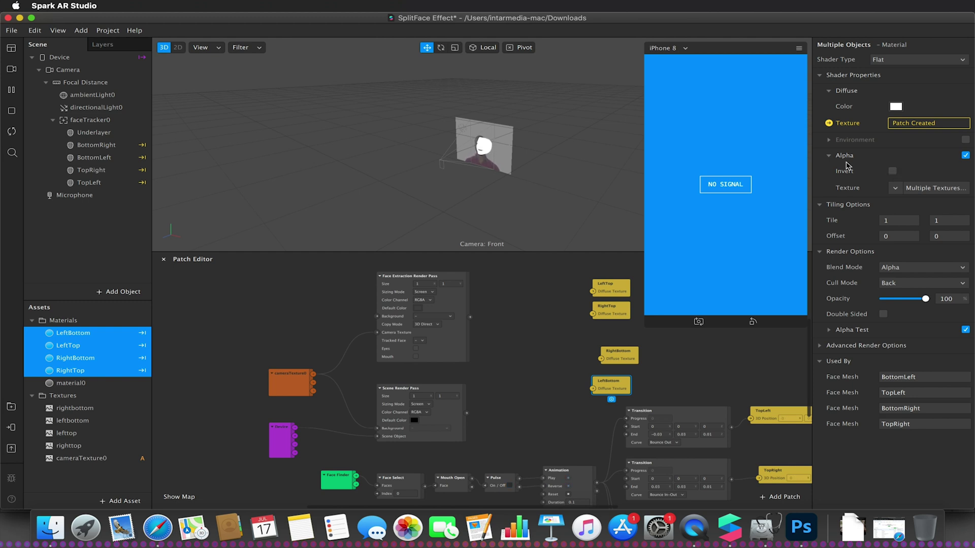
# Connect the face extraction output to LeftTop, RightTop, RightBottom and LeftBottom textures, then align them
pyautogui.click(829, 156)
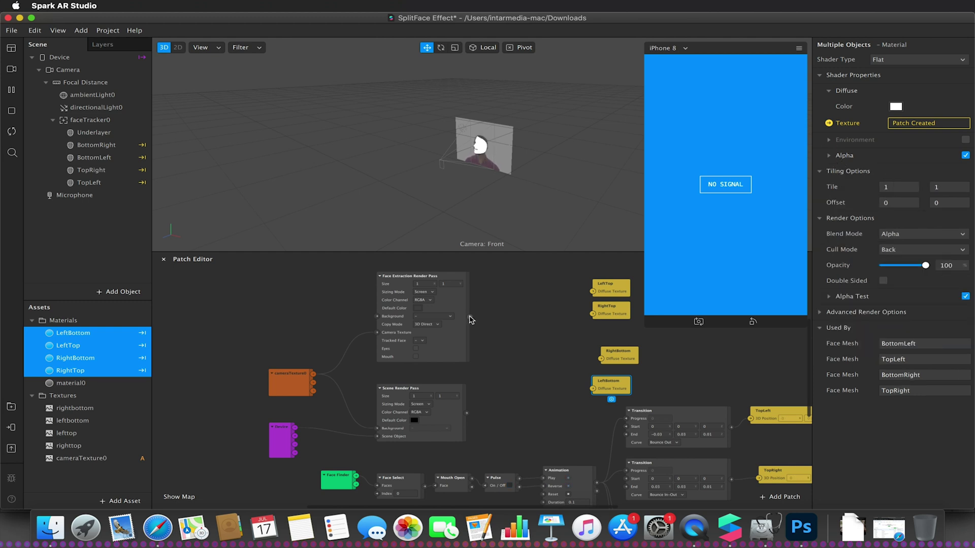
pyautogui.moveTo(471, 320); pyautogui.dragTo(589, 297)
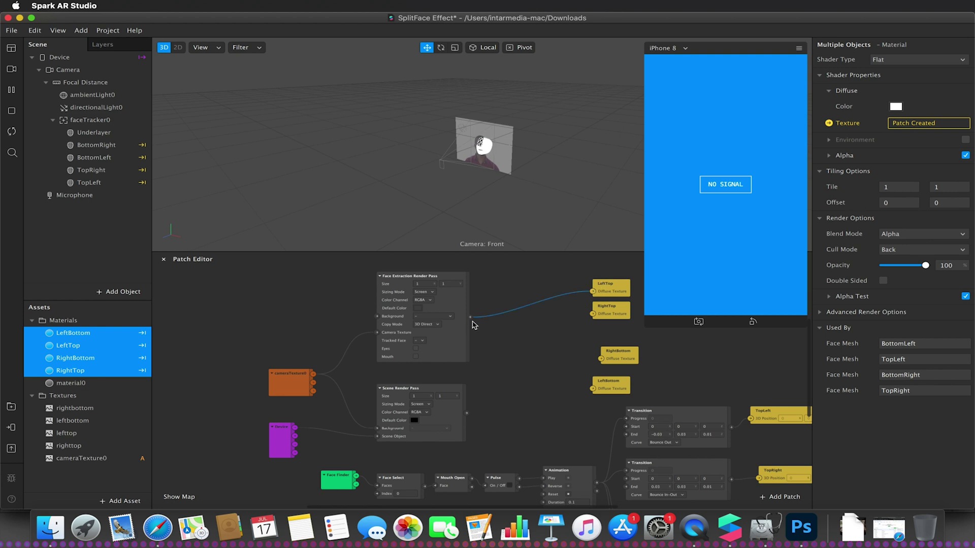
pyautogui.moveTo(470, 318); pyautogui.dragTo(592, 314)
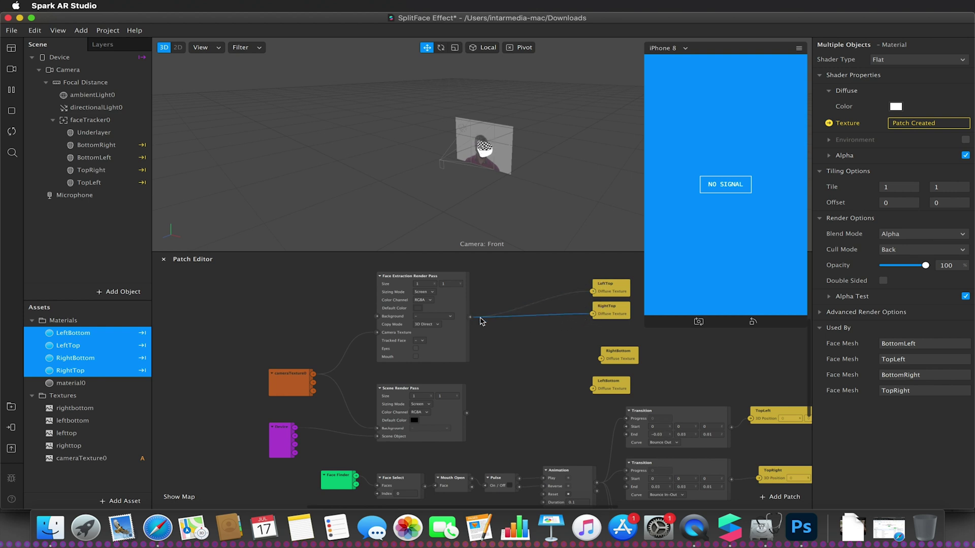
pyautogui.moveTo(470, 318); pyautogui.dragTo(601, 358)
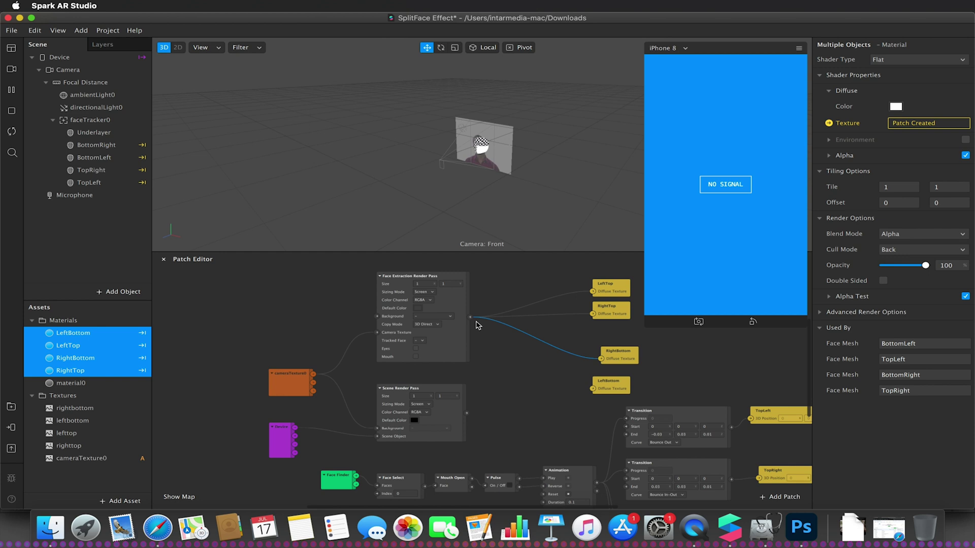
pyautogui.moveTo(470, 318); pyautogui.dragTo(592, 389)
pyautogui.moveTo(612, 355); pyautogui.dragTo(603, 340)
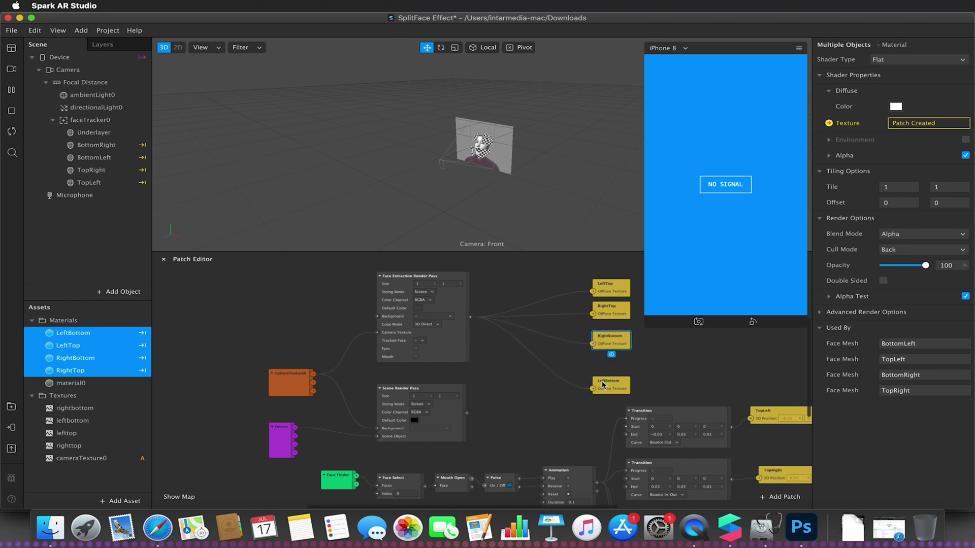
pyautogui.moveTo(603, 381); pyautogui.dragTo(604, 365)
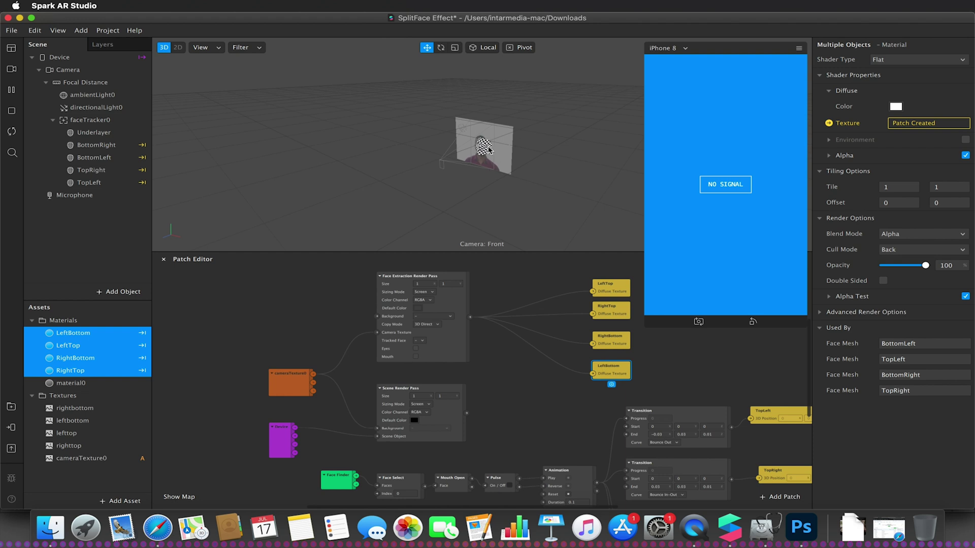
pyautogui.scroll(10, 489, 149)
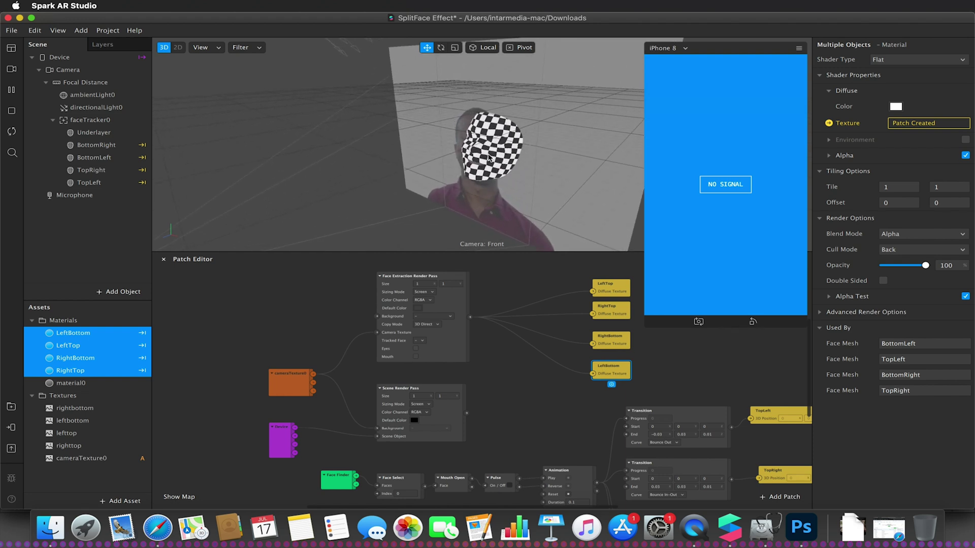
# Create a Device patch from its Render Pass setting and wire Scene Render Pass into Screen Output
pyautogui.click(59, 58)
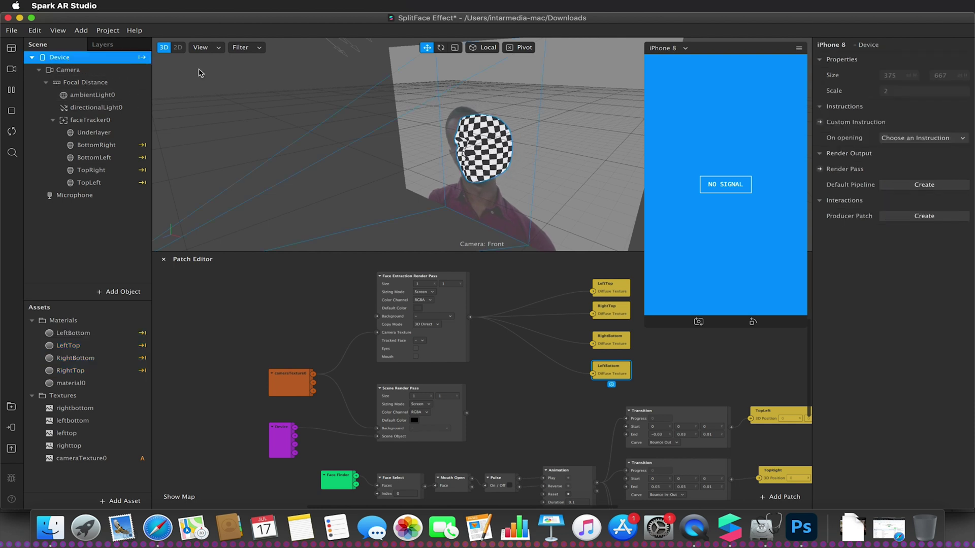
pyautogui.click(820, 170)
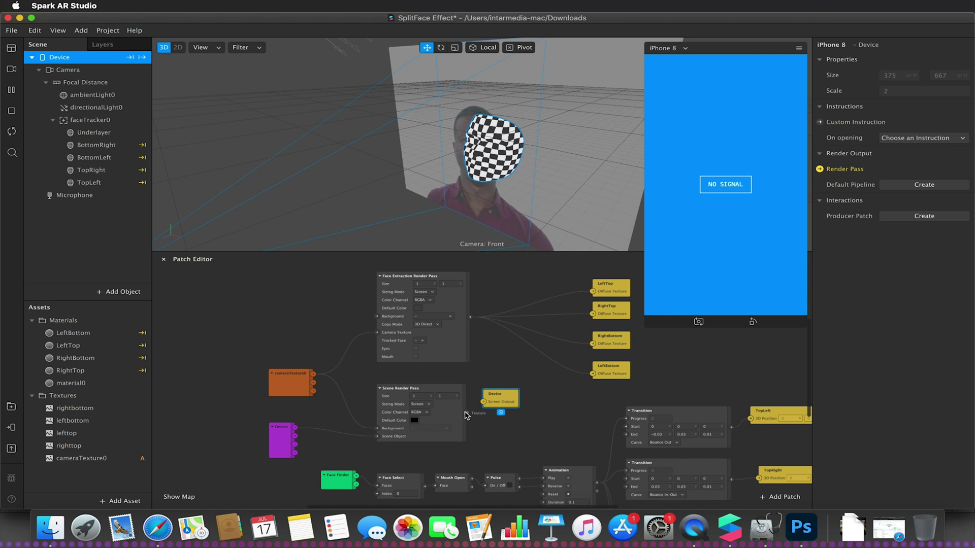
pyautogui.moveTo(466, 413); pyautogui.dragTo(564, 400)
pyautogui.click(507, 395)
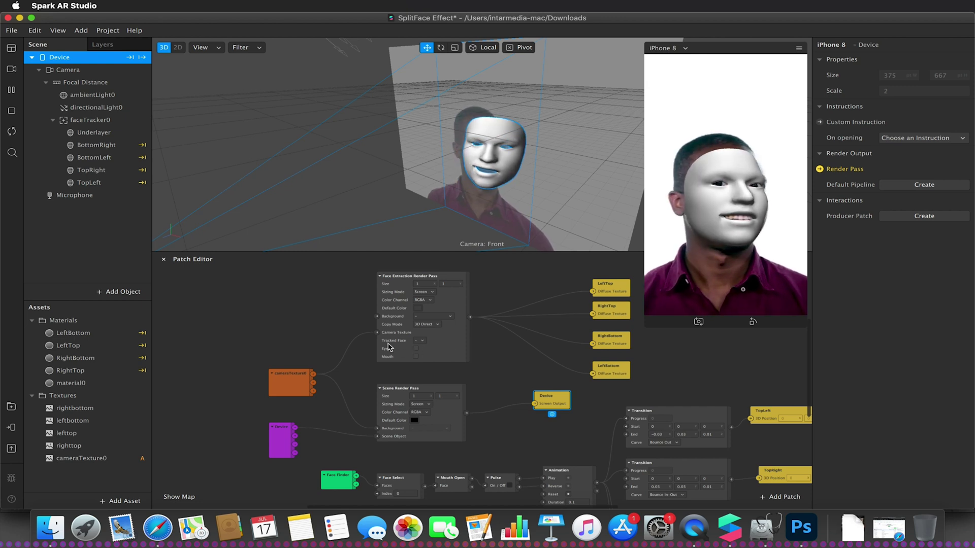
# Set the Face Extraction Render Pass's Tracked Face to faceTracker0 and nudge the Device patch right
pyautogui.click(414, 341)
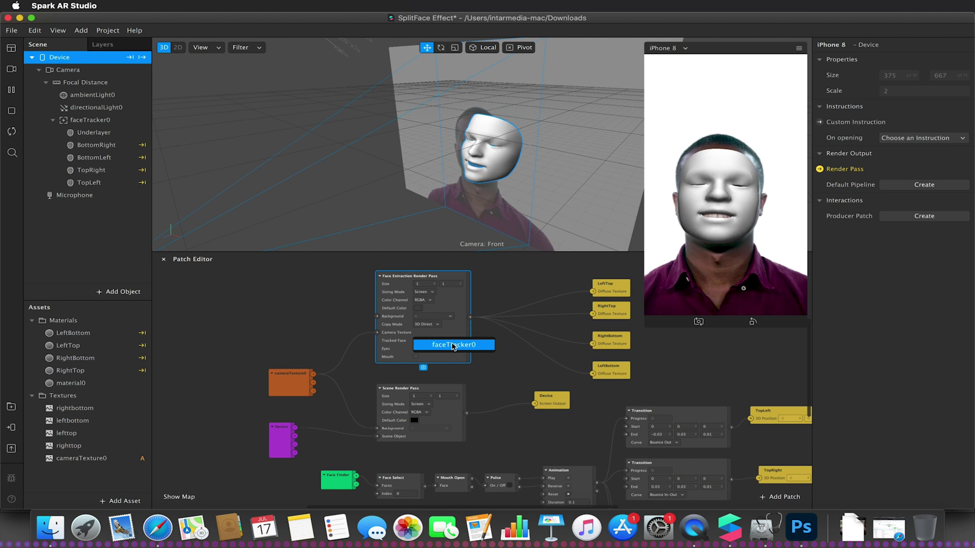
pyautogui.click(449, 346)
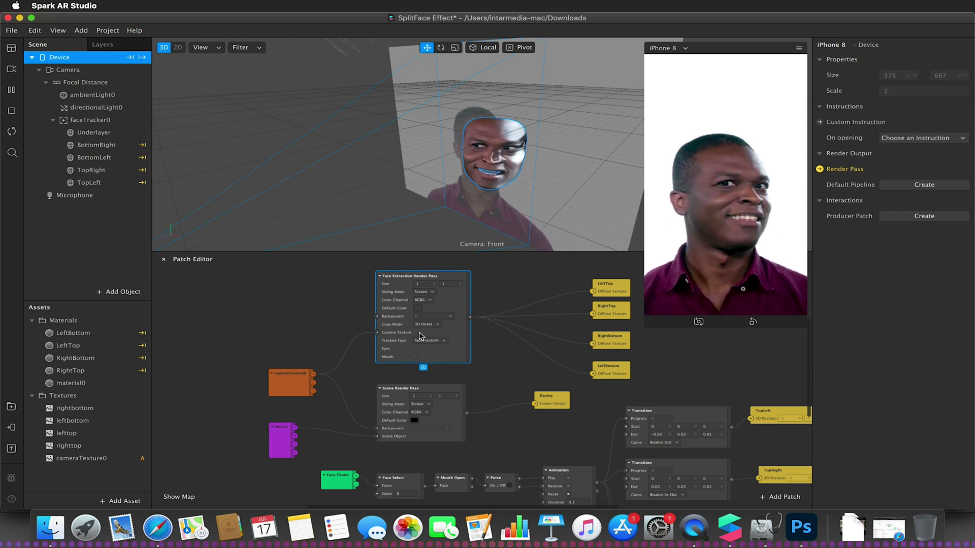
pyautogui.moveTo(550, 400); pyautogui.dragTo(599, 396)
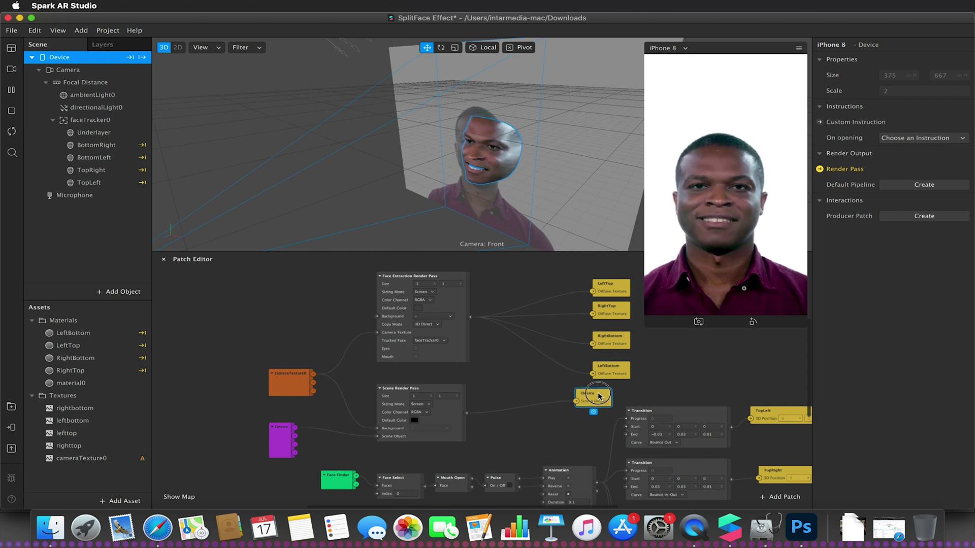
# Move cameraTexture0, Device and both render pass patches together up and to the left
pyautogui.moveTo(255, 342); pyautogui.dragTo(428, 425)
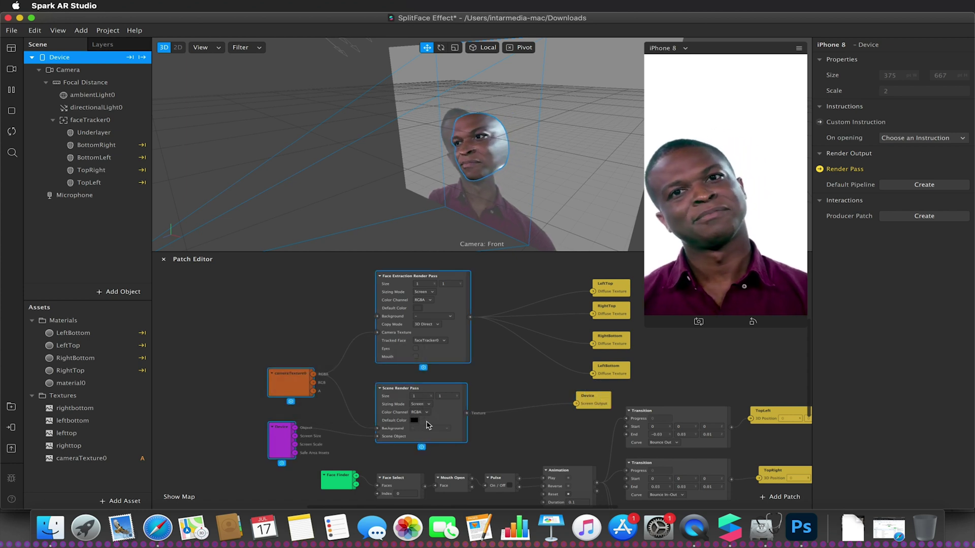
pyautogui.moveTo(385, 352); pyautogui.dragTo(311, 330)
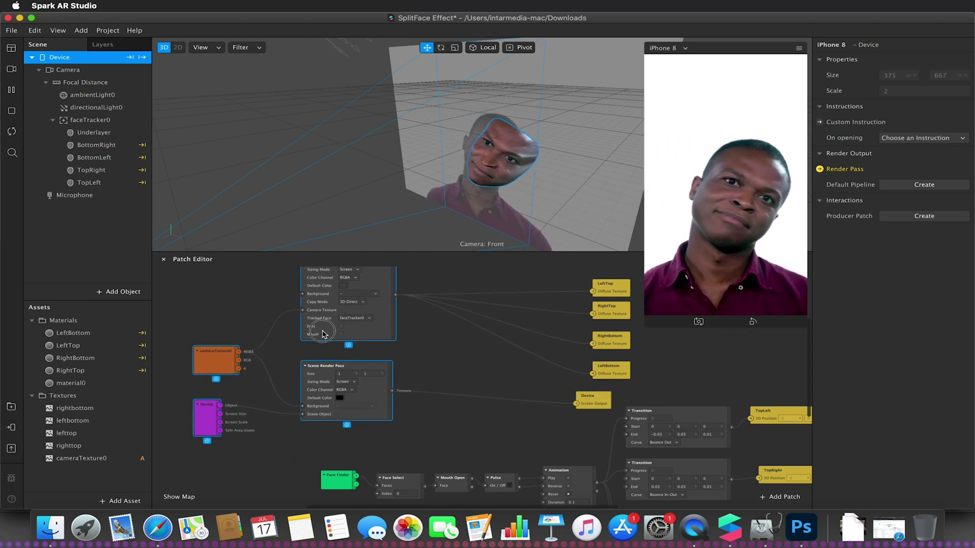
pyautogui.click(442, 354)
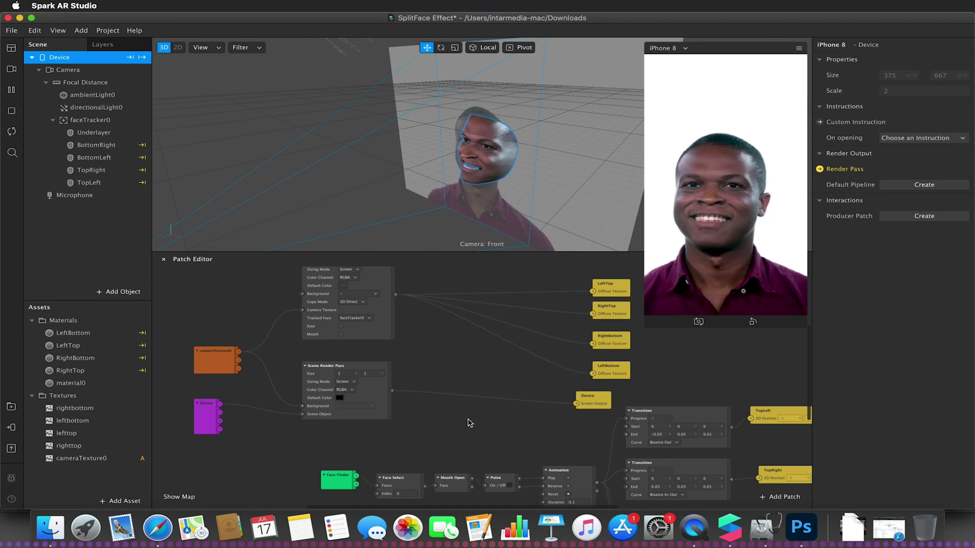
# Scroll through the spark-lut-patch README on GitHub in Safari
pyautogui.click(163, 534)
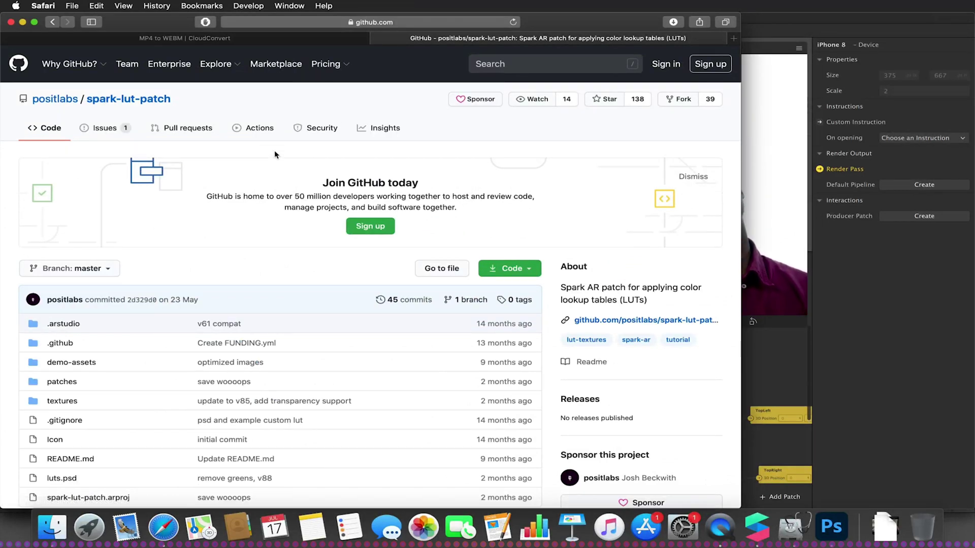
pyautogui.scroll(-5, 252, 225)
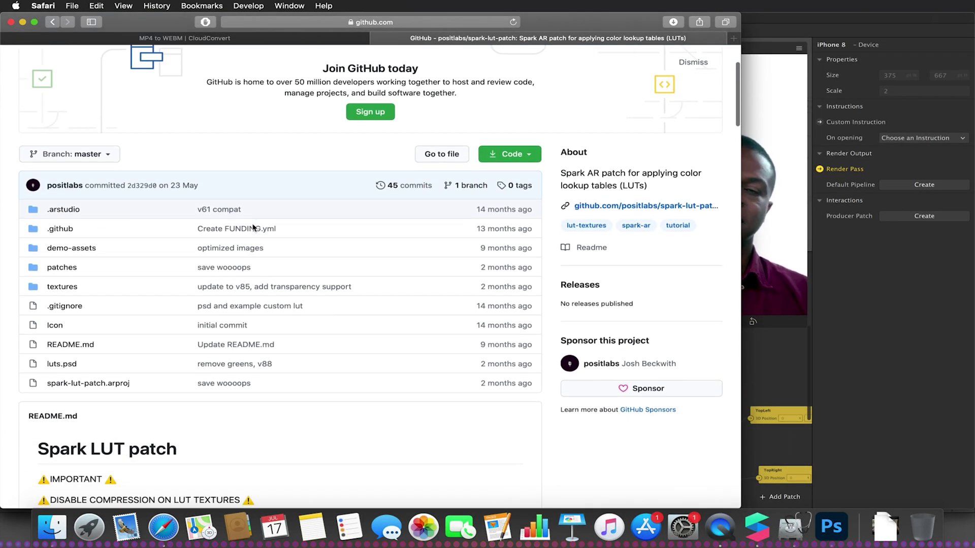
pyautogui.scroll(-4, 253, 227)
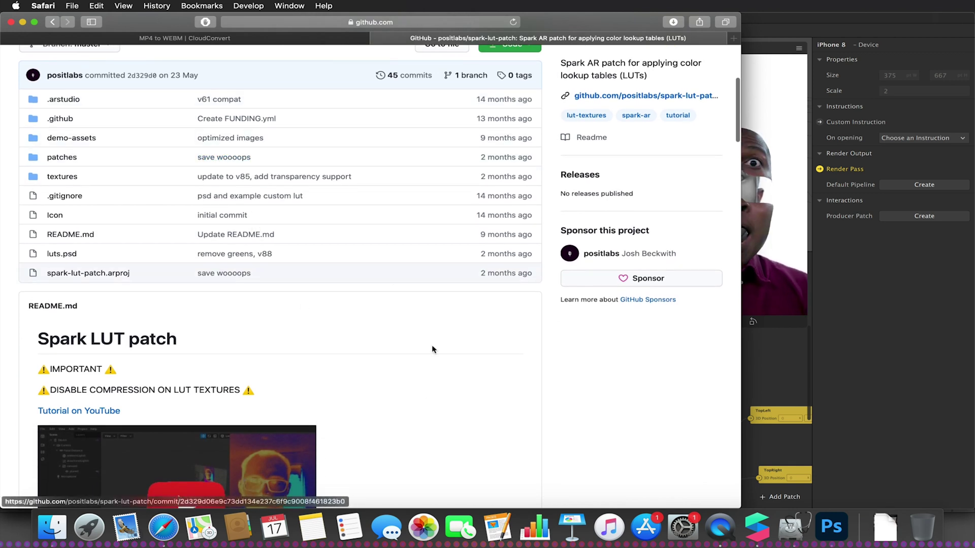
pyautogui.scroll(-5, 432, 349)
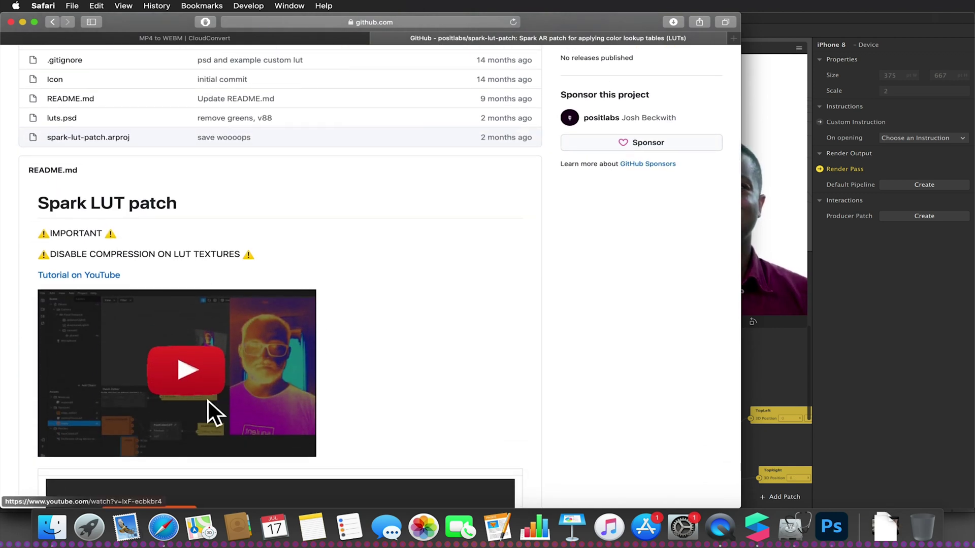
pyautogui.scroll(-7, 357, 365)
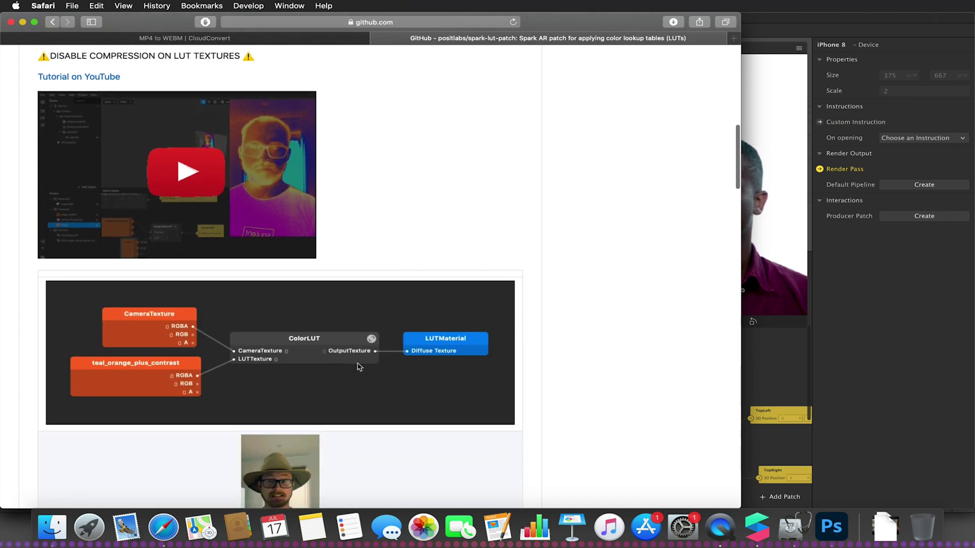
pyautogui.scroll(-15, 293, 374)
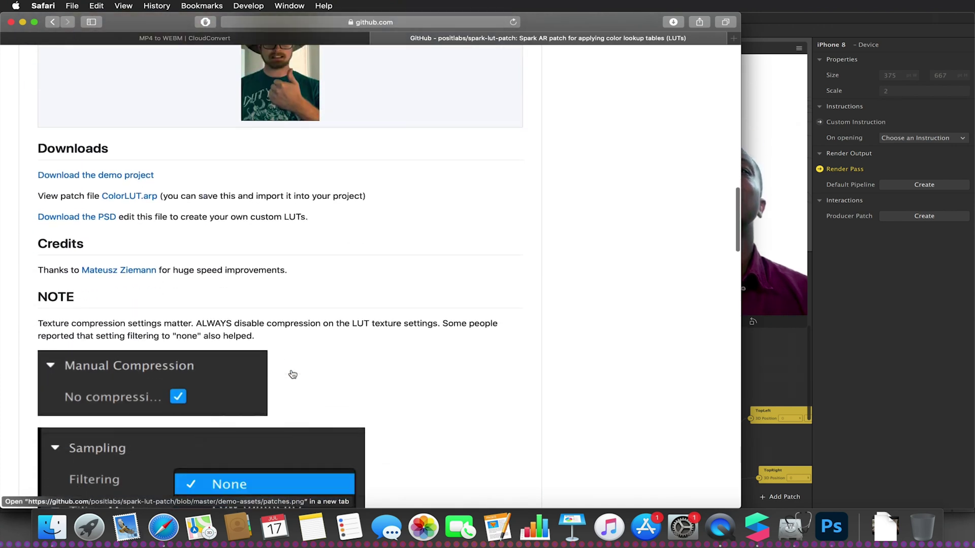
pyautogui.scroll(-7, 293, 374)
pyautogui.scroll(-7, 266, 384)
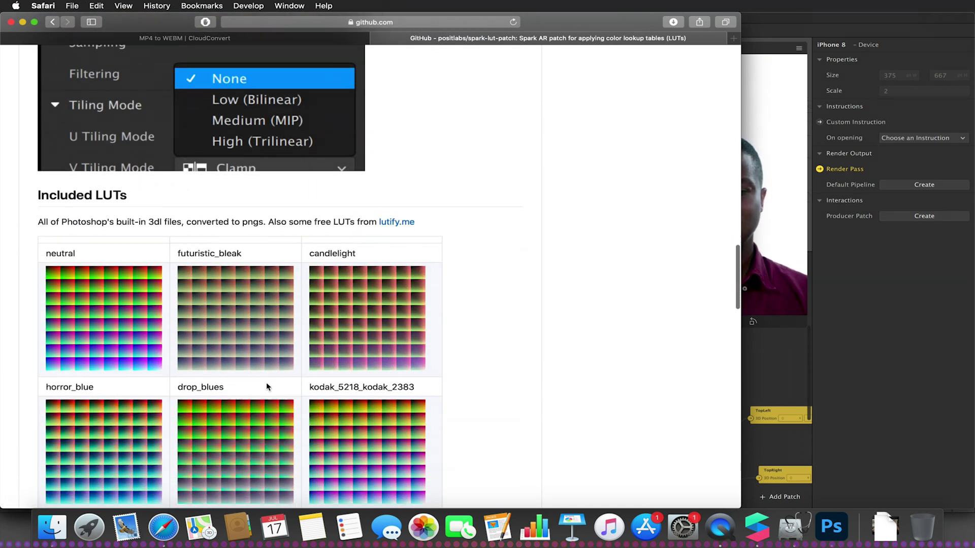
pyautogui.scroll(-20, 264, 378)
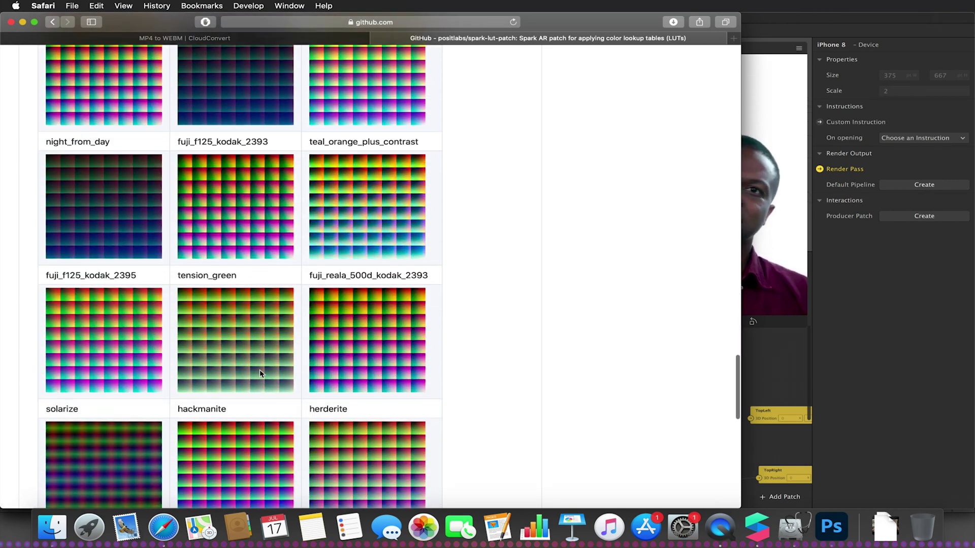
pyautogui.scroll(-15, 259, 374)
pyautogui.scroll(20, 260, 374)
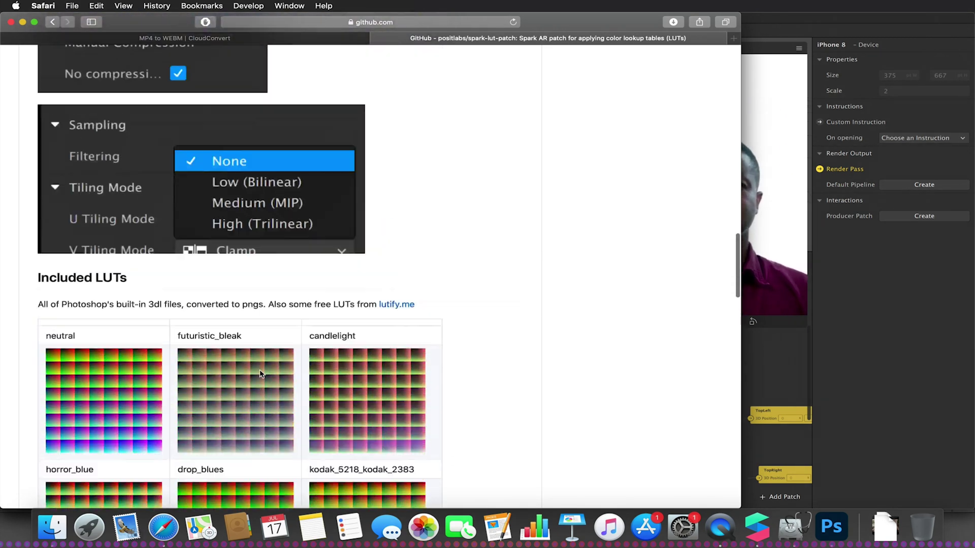
pyautogui.scroll(20, 260, 374)
# Check what is already in the Downloads folder
pyautogui.click(756, 527)
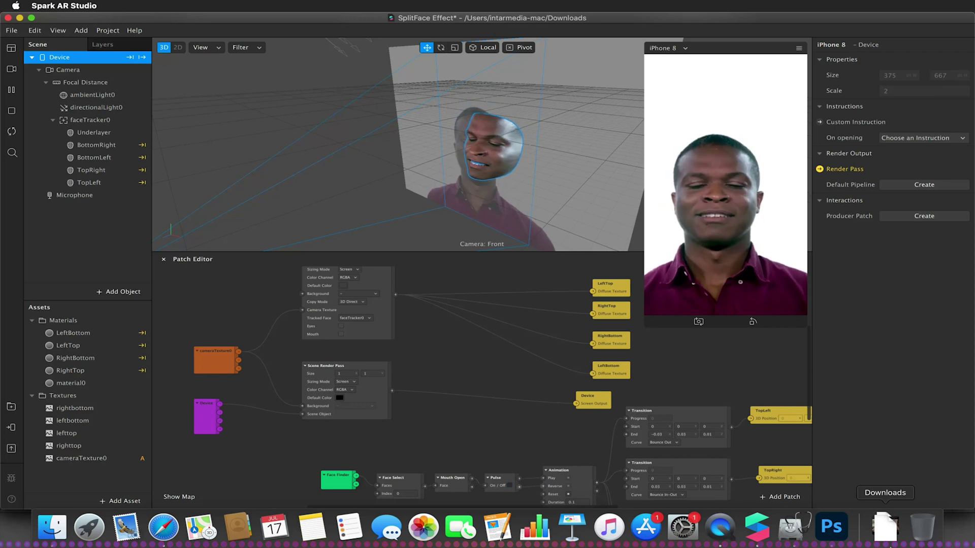
pyautogui.click(888, 541)
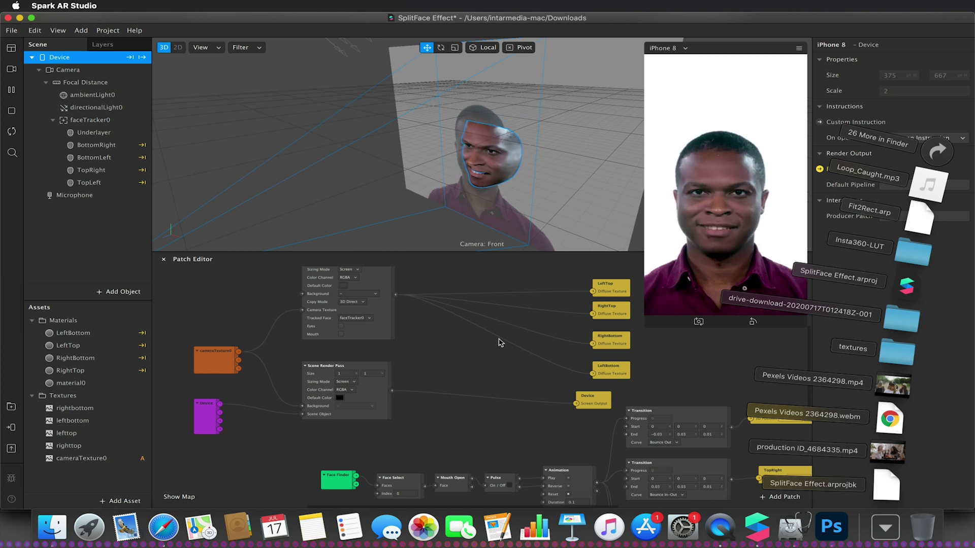
pyautogui.click(476, 365)
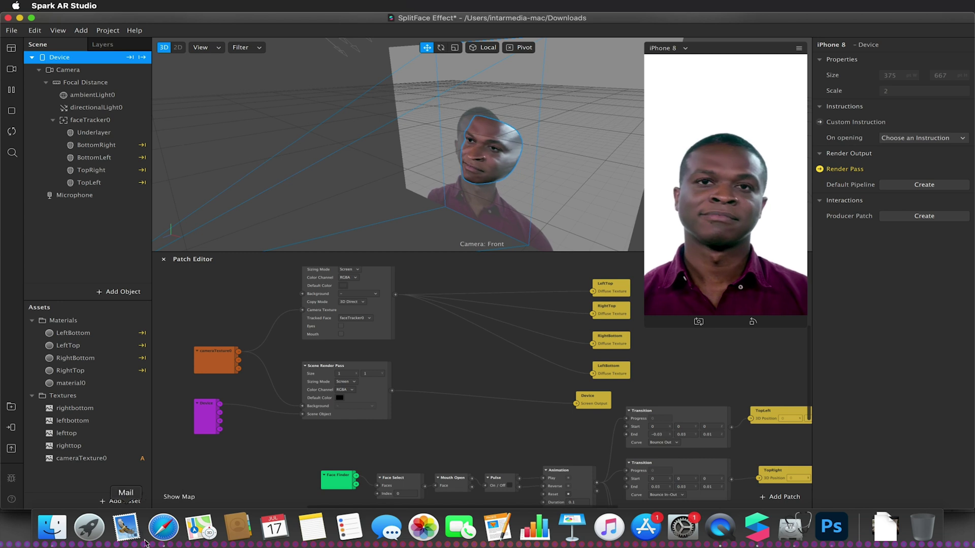
# Download ColorLUT.arp from the README and drag FastColorLUT.arp from Downloads into Assets
pyautogui.click(162, 528)
pyautogui.scroll(-10, 181, 258)
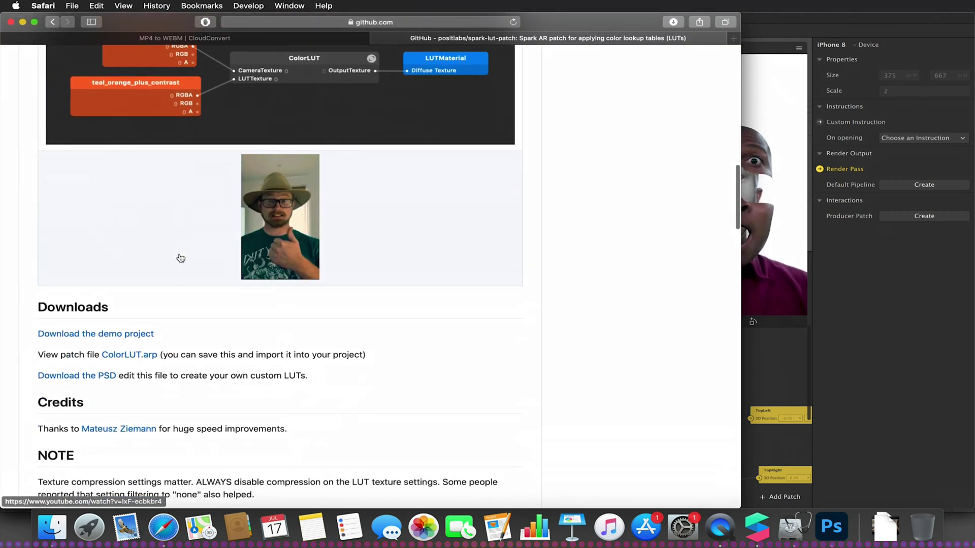
pyautogui.scroll(-2, 181, 258)
pyautogui.moveTo(131, 327); pyautogui.dragTo(777, 375)
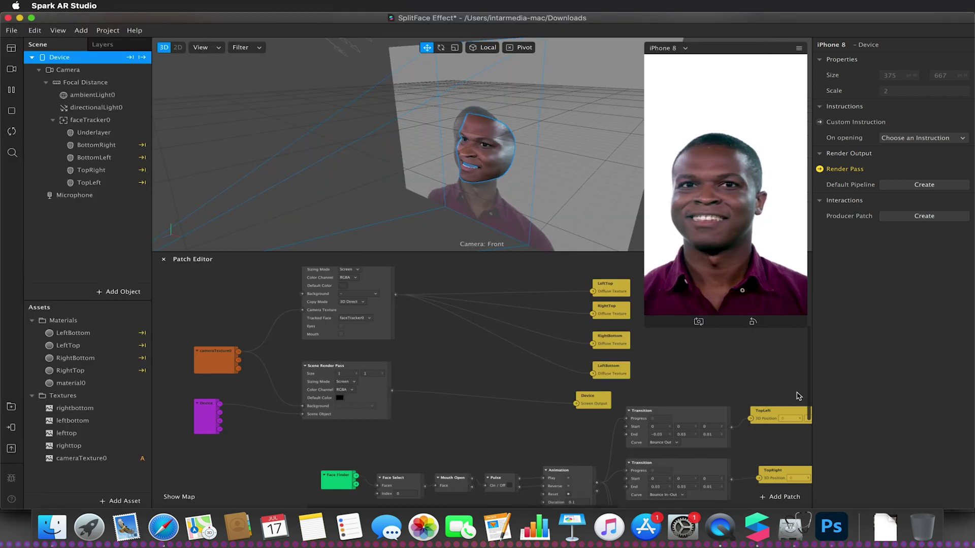
pyautogui.click(883, 531)
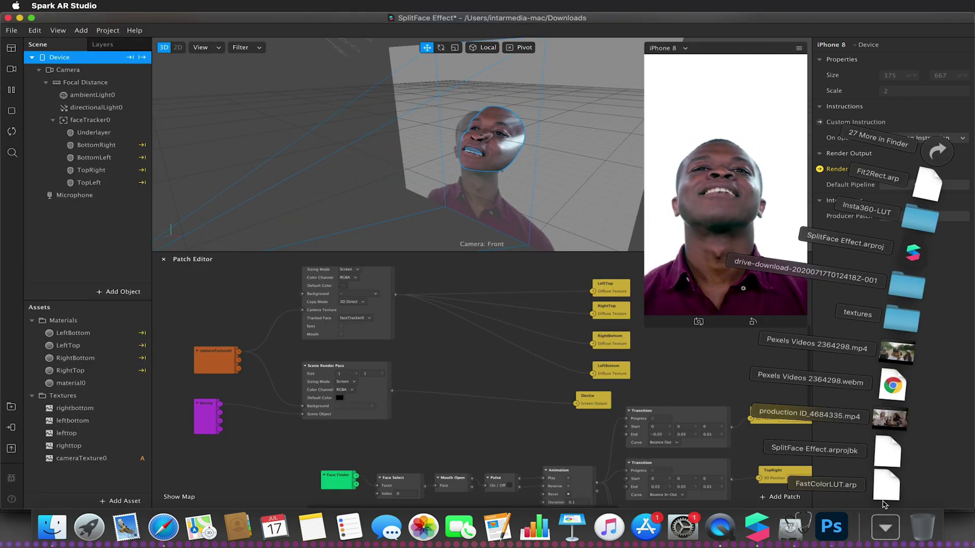
pyautogui.moveTo(886, 486); pyautogui.dragTo(95, 477)
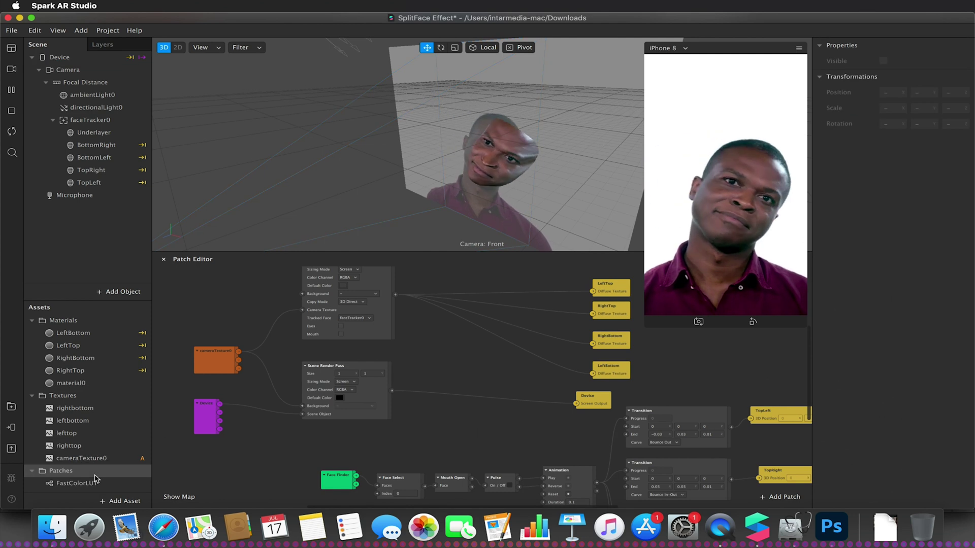
# Add a FastColorLUT patch from Assets to the Patch Editor graph
pyautogui.click(76, 485)
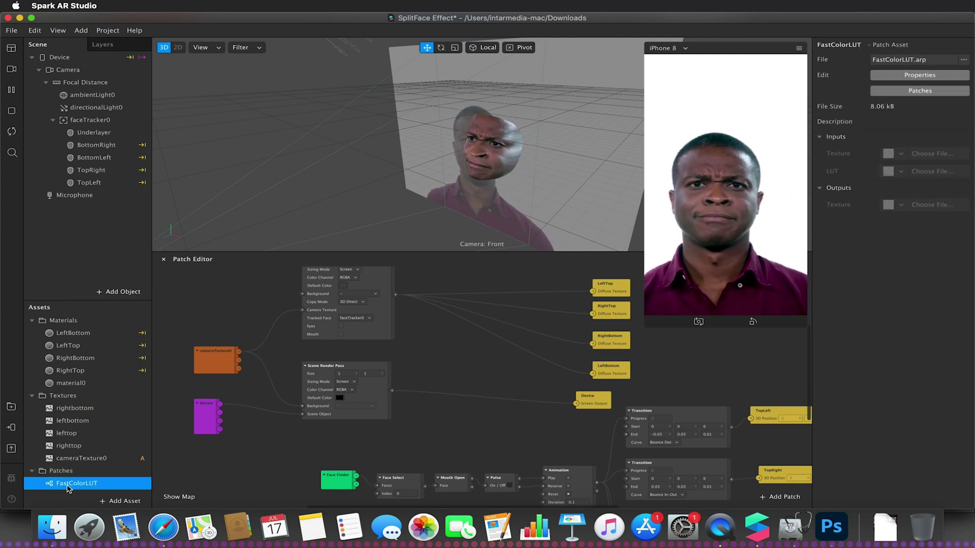
pyautogui.moveTo(68, 488); pyautogui.dragTo(449, 420)
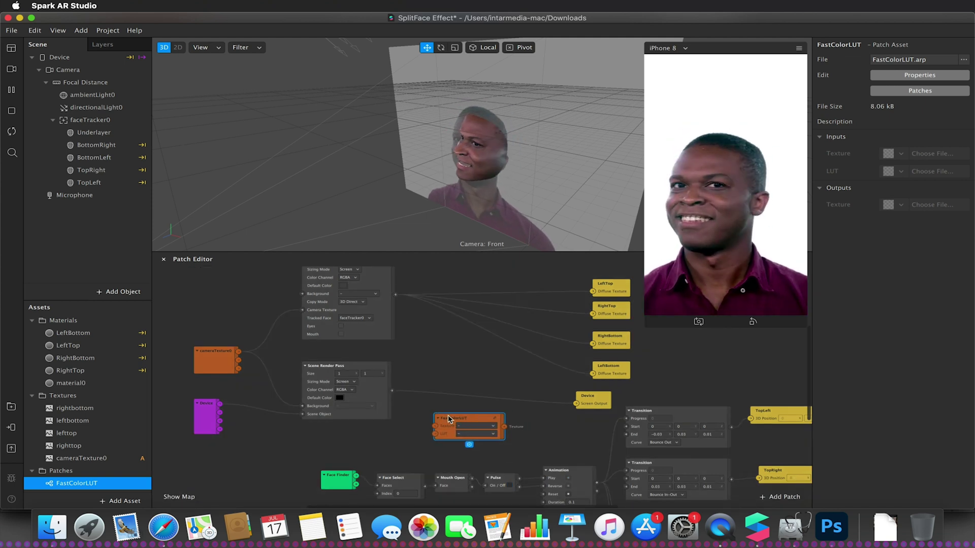
pyautogui.scroll(5, 448, 417)
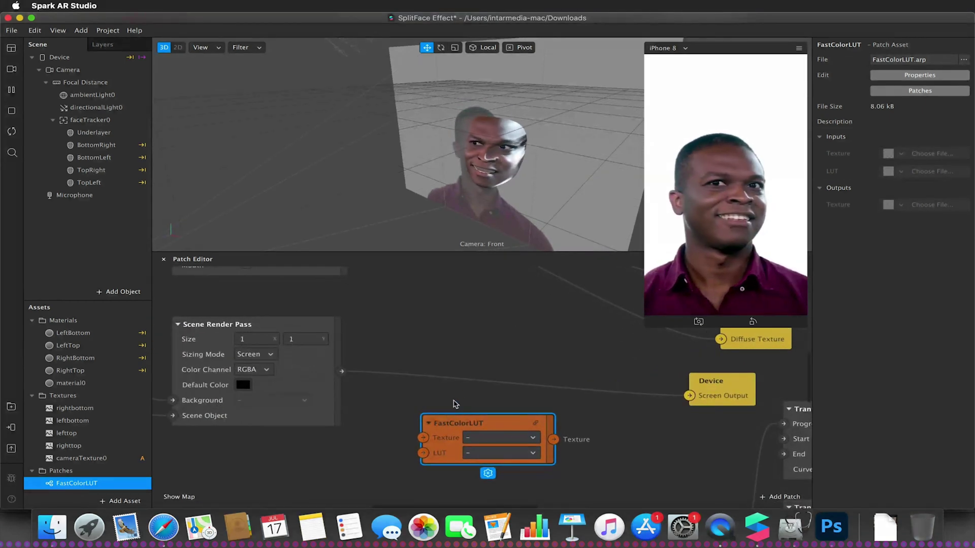
pyautogui.scroll(5, 455, 404)
pyautogui.click(427, 417)
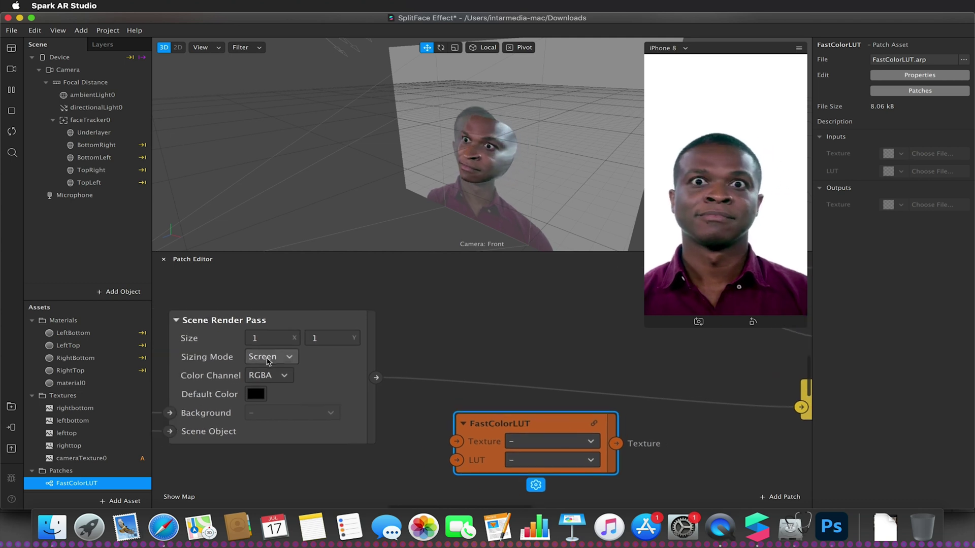
# Connect Scene Render Pass to FastColorLUT's Texture input and FastColorLUT to Device Screen Output
pyautogui.click(373, 379)
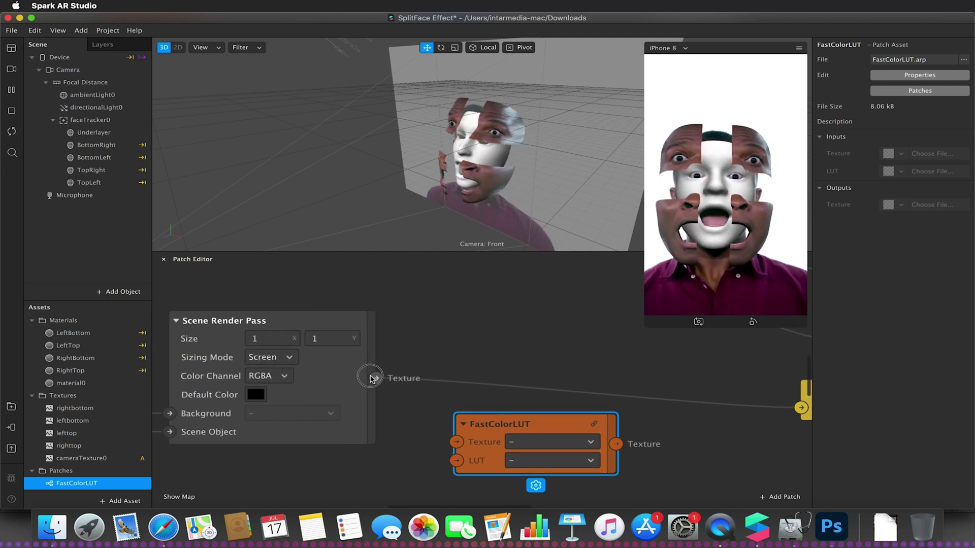
pyautogui.moveTo(373, 378); pyautogui.dragTo(457, 445)
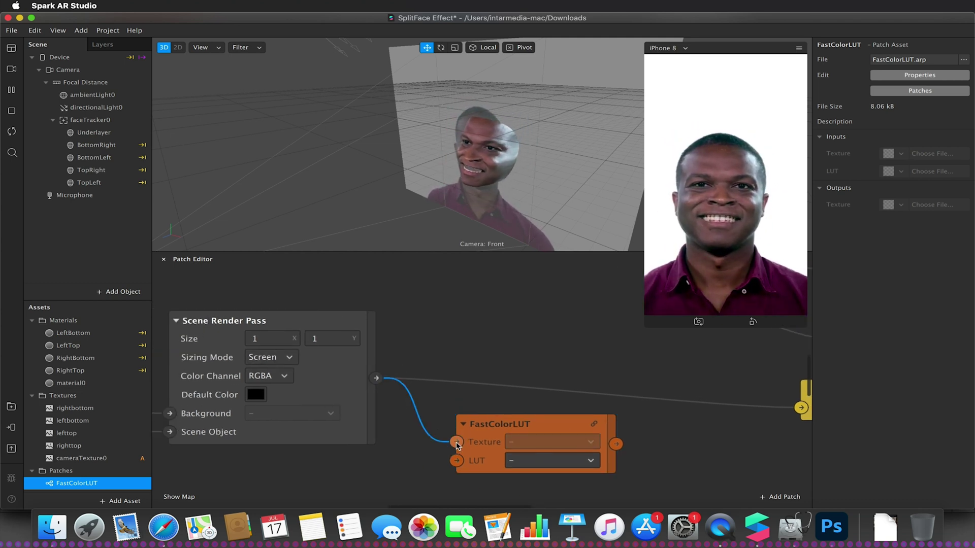
pyautogui.click(616, 445)
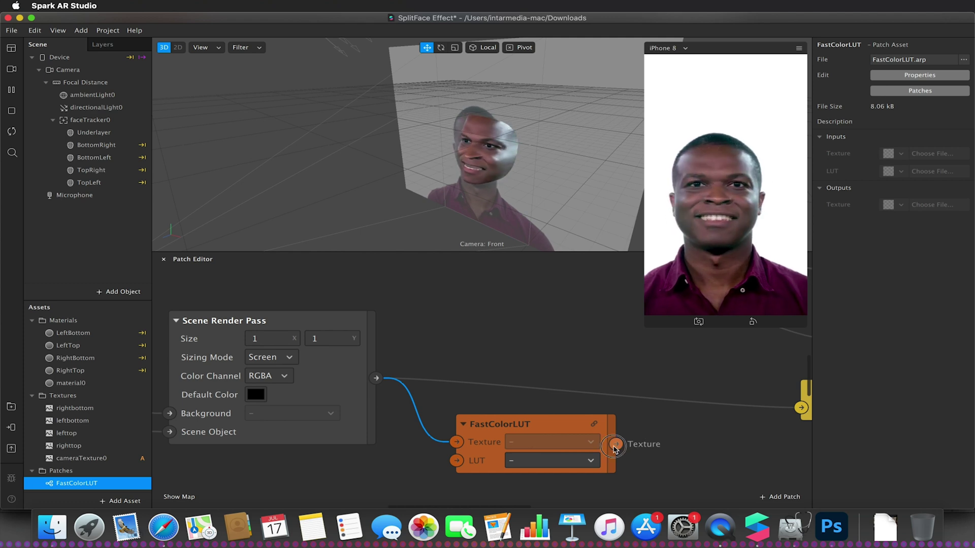
pyautogui.moveTo(616, 444); pyautogui.dragTo(799, 408)
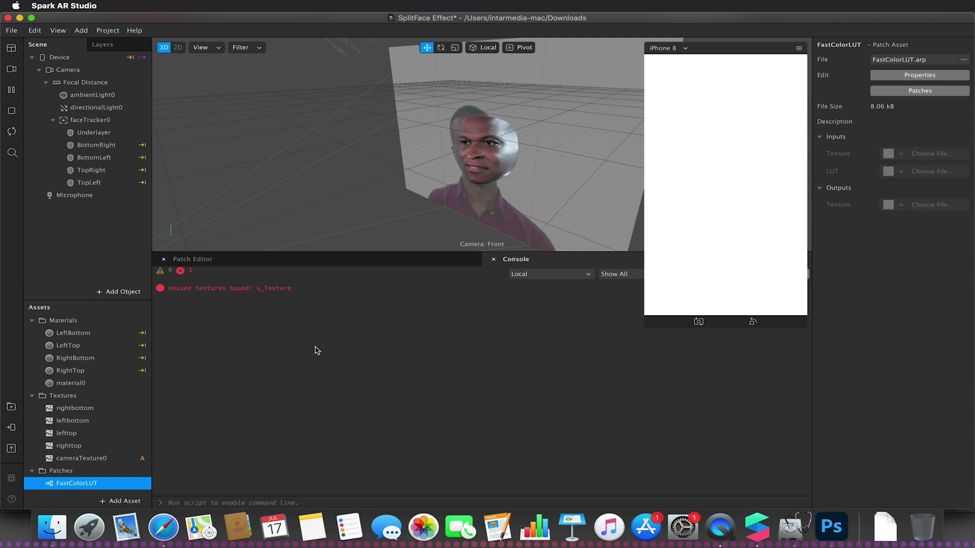
pyautogui.click(256, 265)
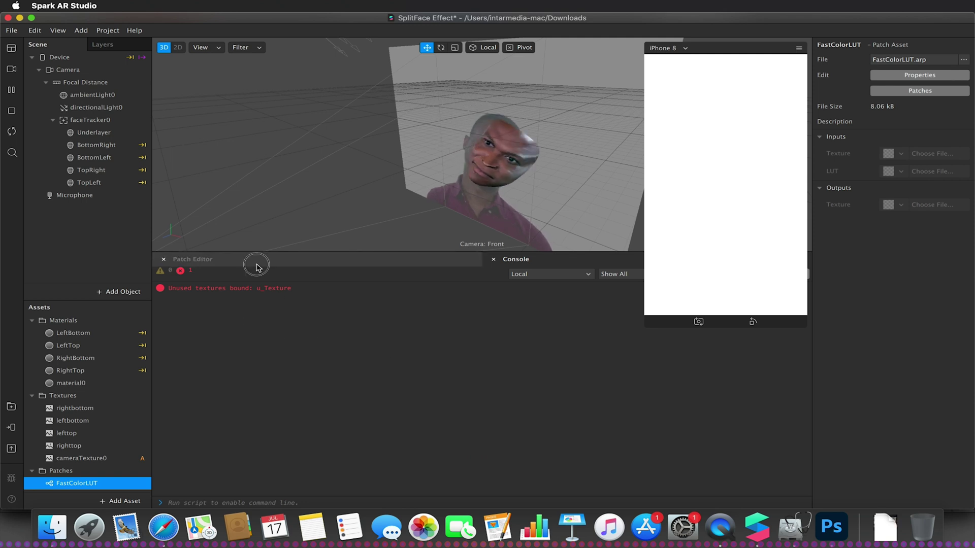
pyautogui.scroll(-3, 447, 426)
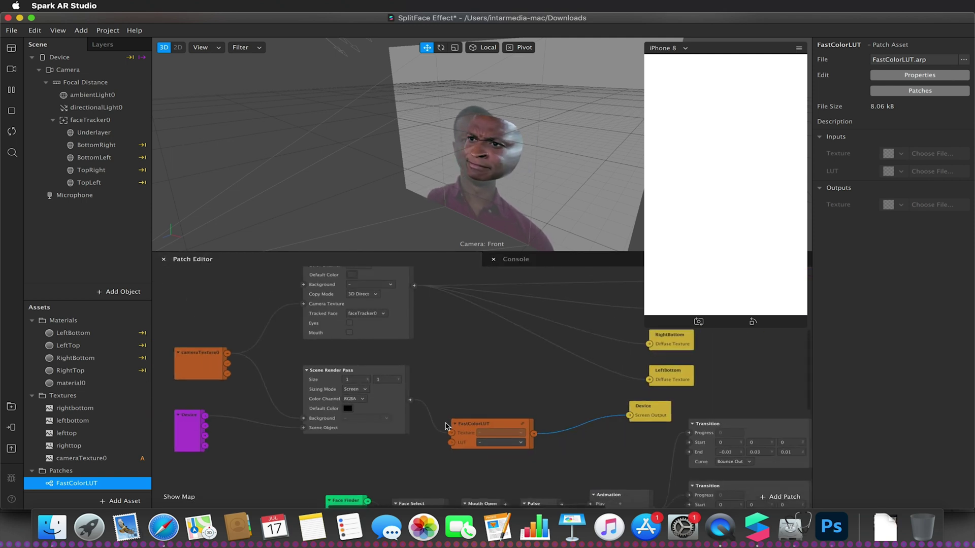
# Import blue.jpg from the Desktop into Assets and add the blue(1) texture node as FastColorLUT's LUT
pyautogui.click(52, 527)
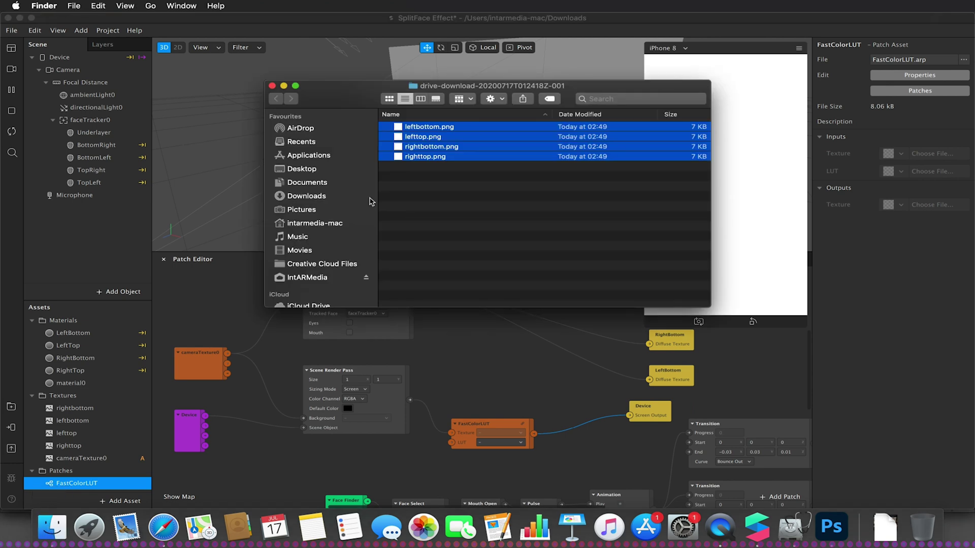
pyautogui.click(304, 171)
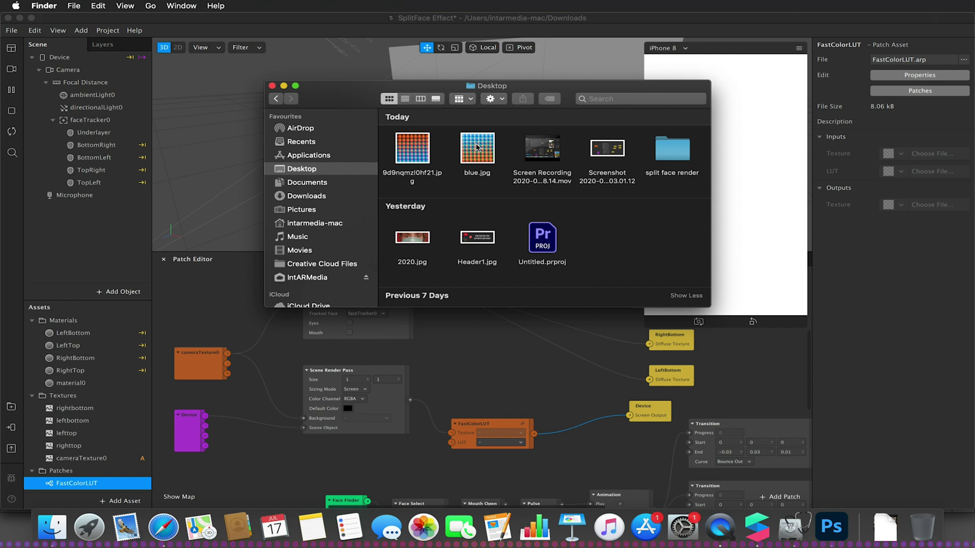
pyautogui.moveTo(477, 147); pyautogui.dragTo(255, 453)
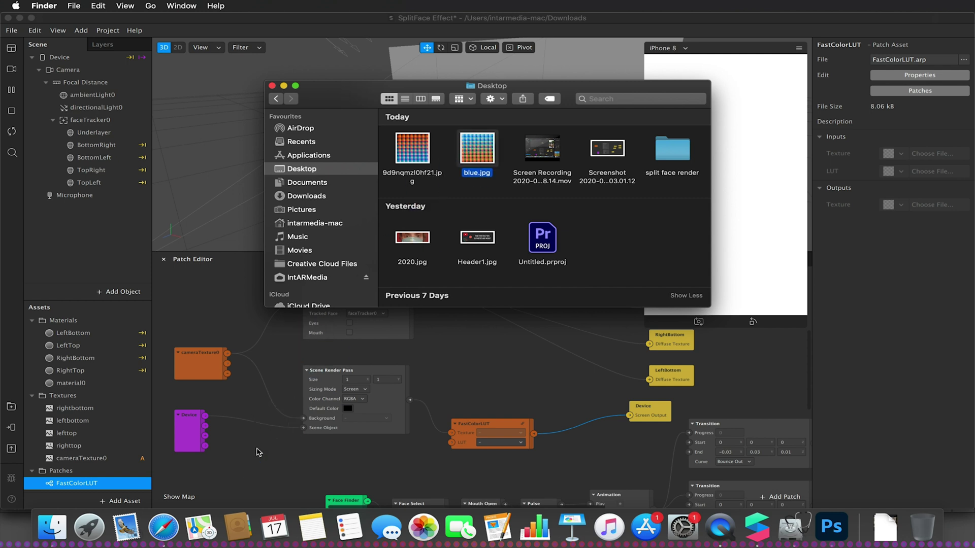
pyautogui.moveTo(476, 147); pyautogui.dragTo(137, 432)
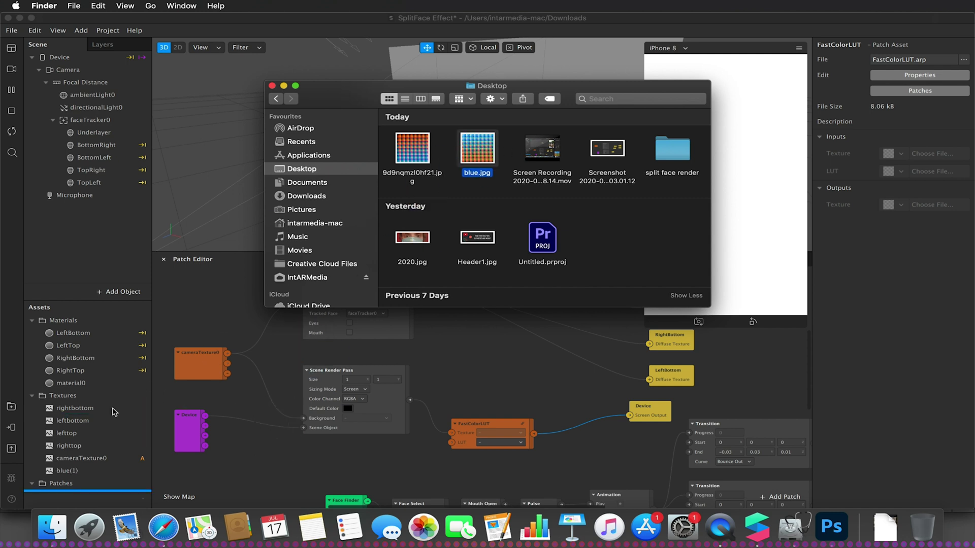
pyautogui.click(137, 431)
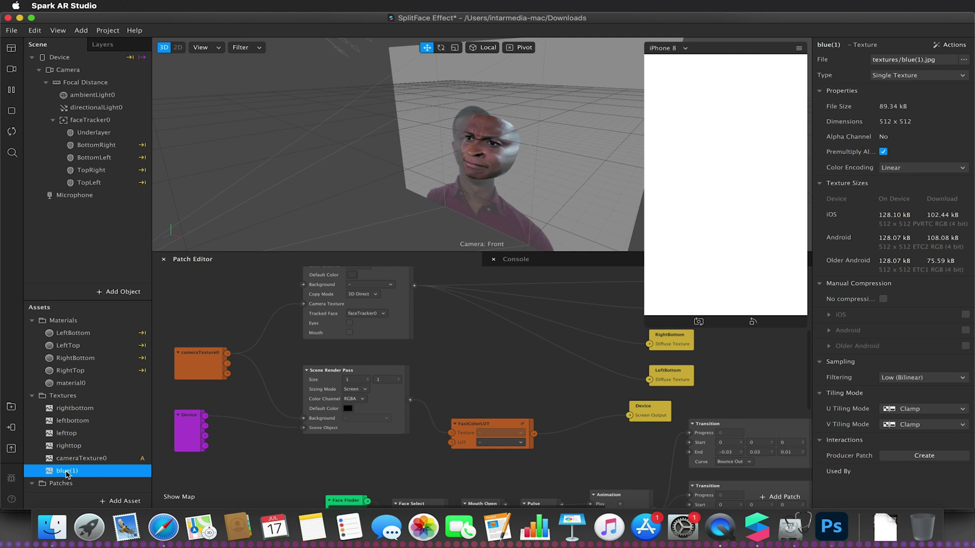
pyautogui.moveTo(69, 470); pyautogui.dragTo(453, 446)
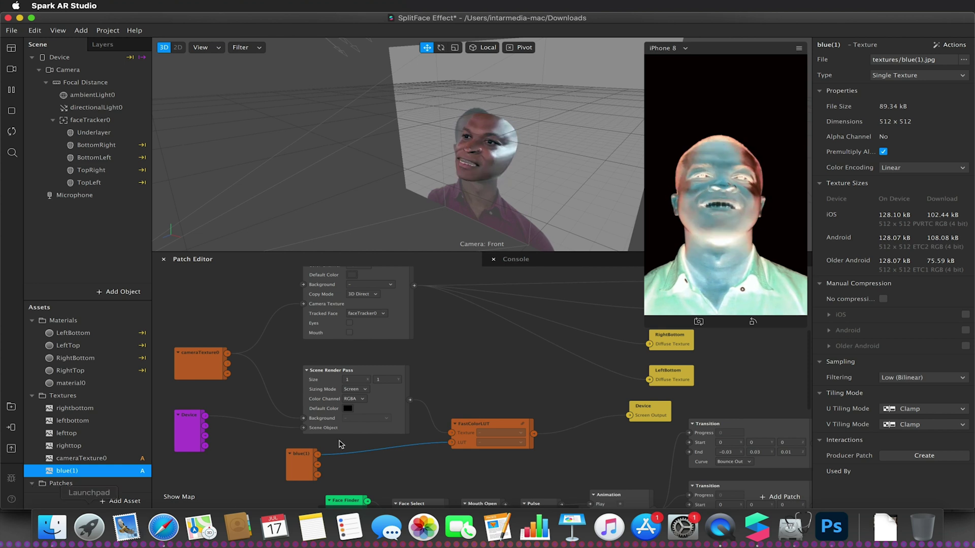
# Import 9d9nqmzl0hf21.jpg as the LUT texture node, delete the blue(1) node, and shift the new node left
pyautogui.click(53, 526)
pyautogui.click(413, 144)
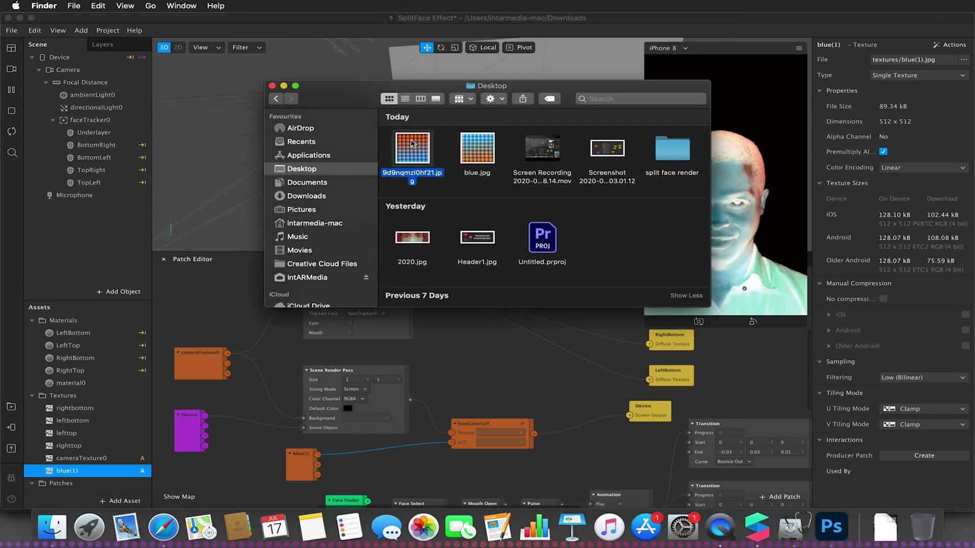
pyautogui.moveTo(413, 144); pyautogui.dragTo(452, 447)
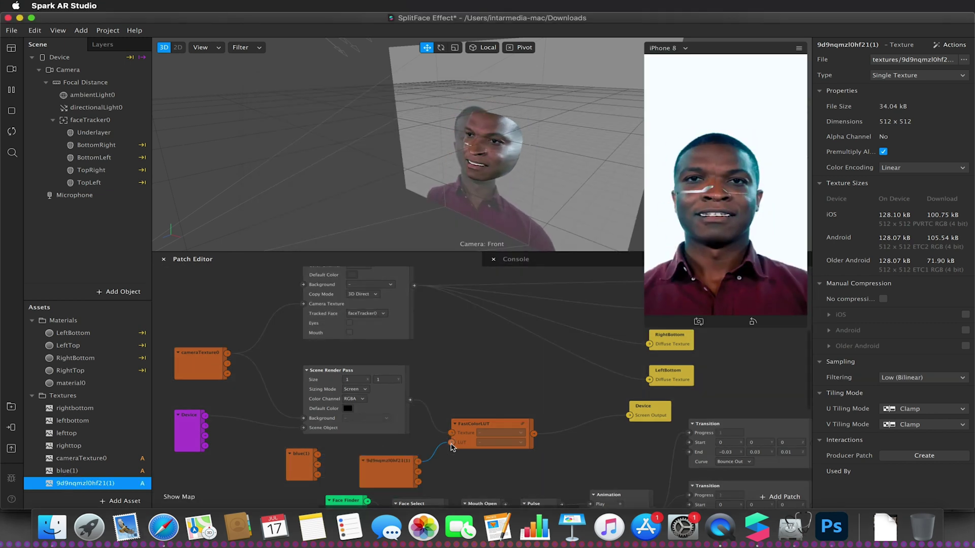
pyautogui.click(303, 468)
pyautogui.press('BackSpace')
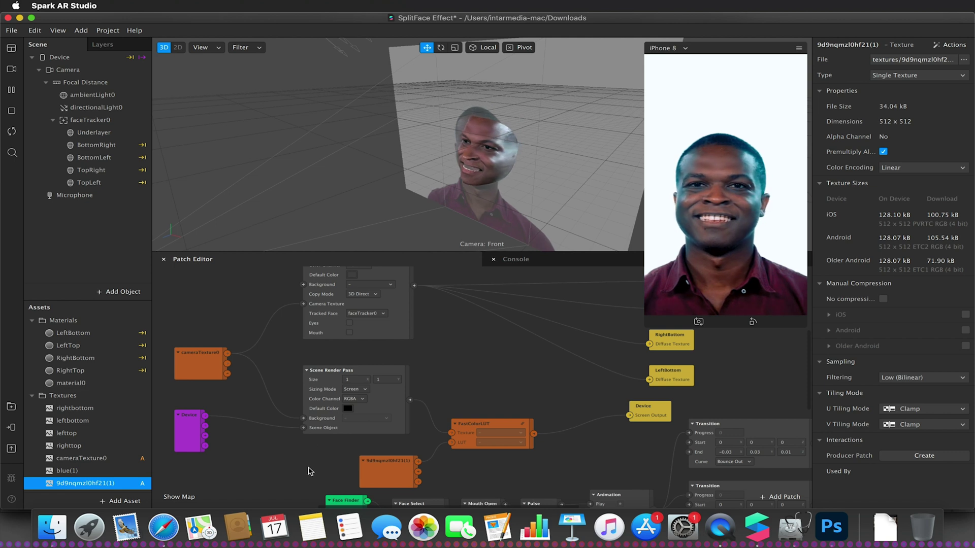
pyautogui.moveTo(378, 467); pyautogui.dragTo(321, 465)
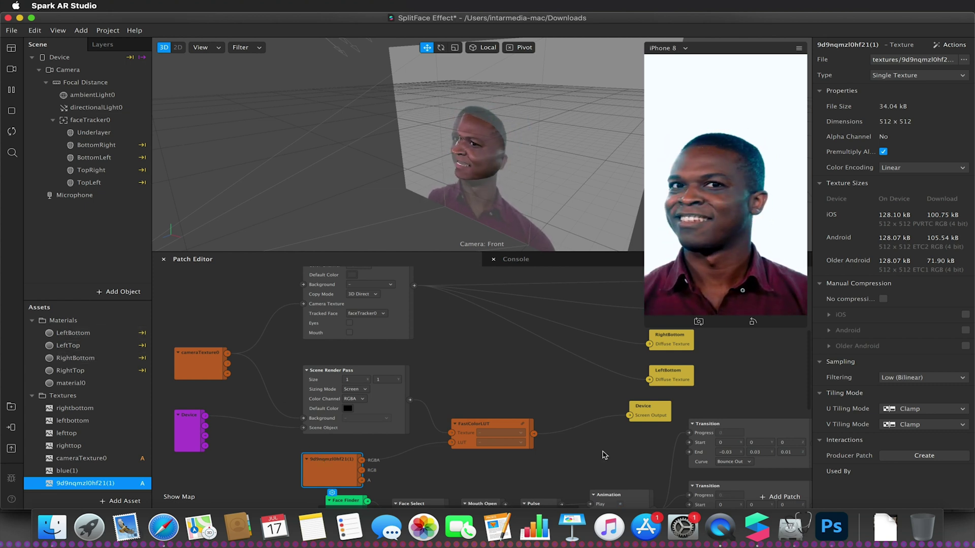
pyautogui.hscroll(2, 336, 392)
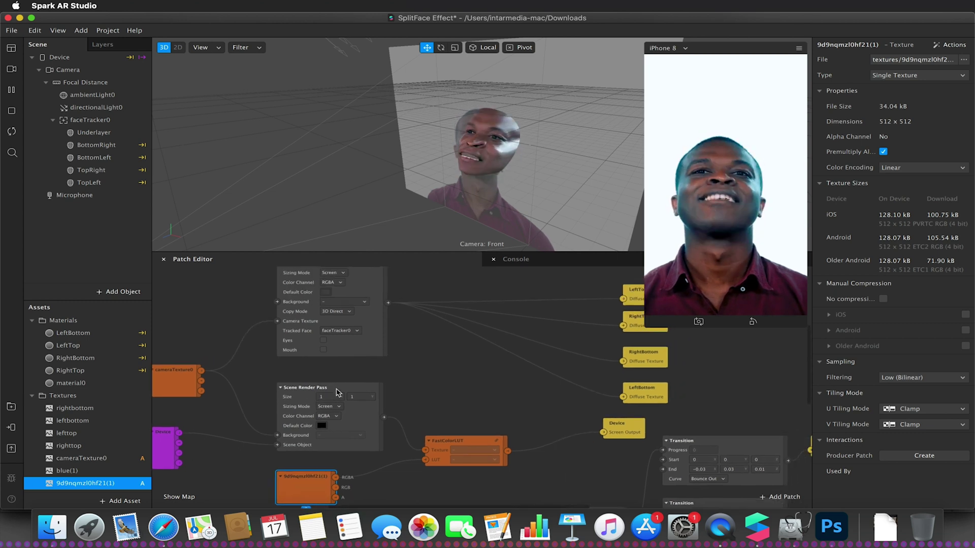
pyautogui.scroll(-3, 336, 391)
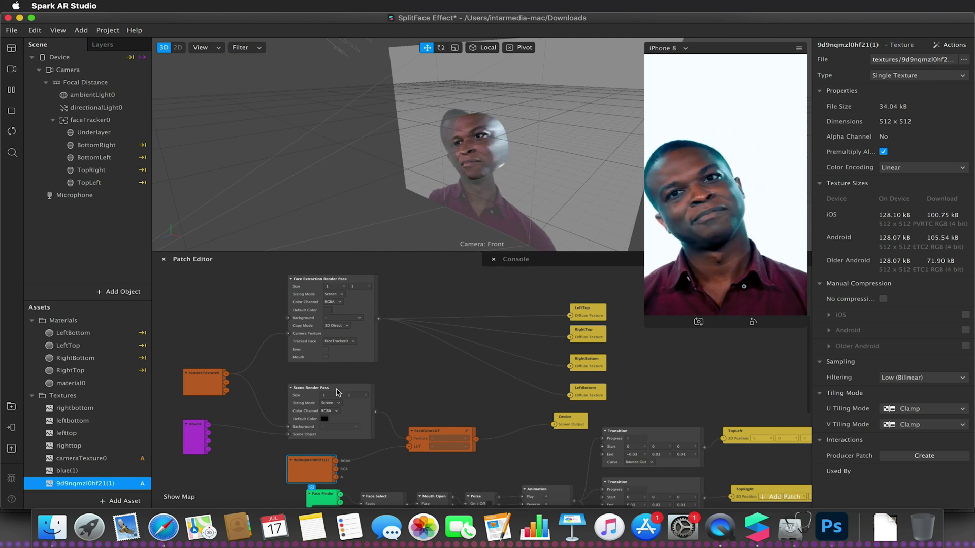
pyautogui.click(572, 422)
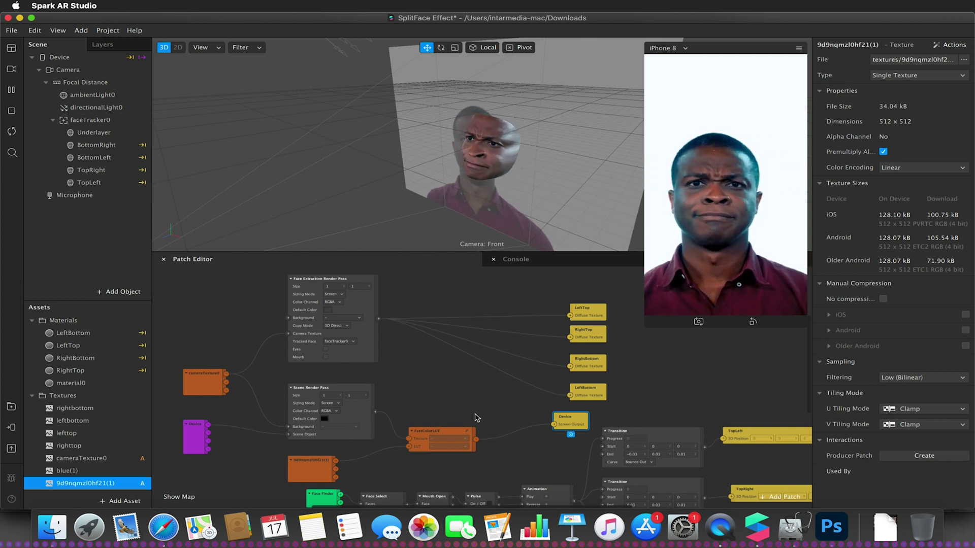
pyautogui.hscroll(-3, 476, 417)
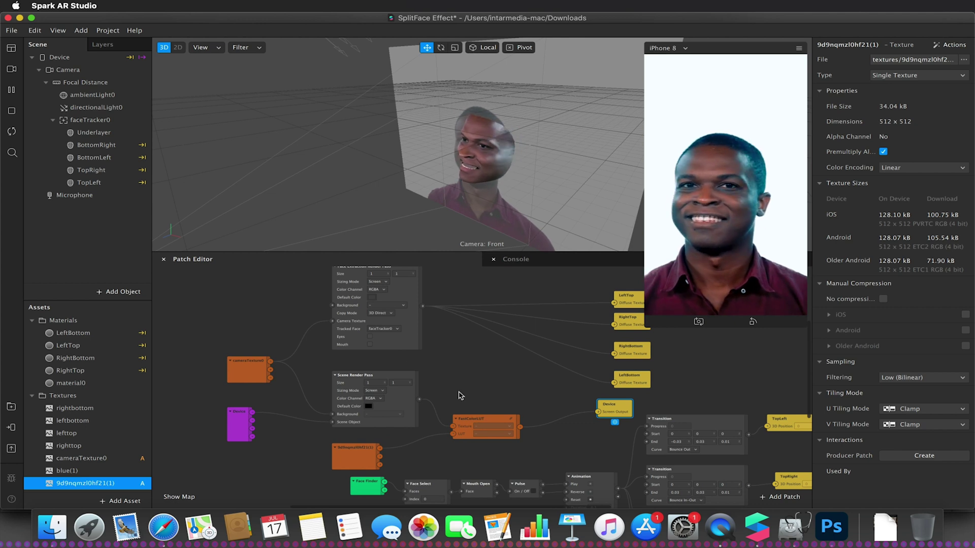
pyautogui.scroll(2, 439, 415)
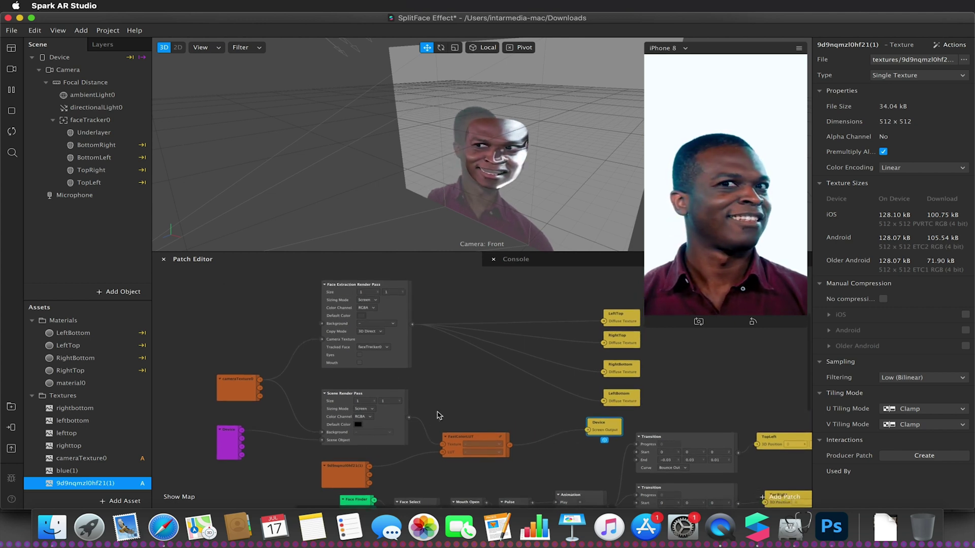